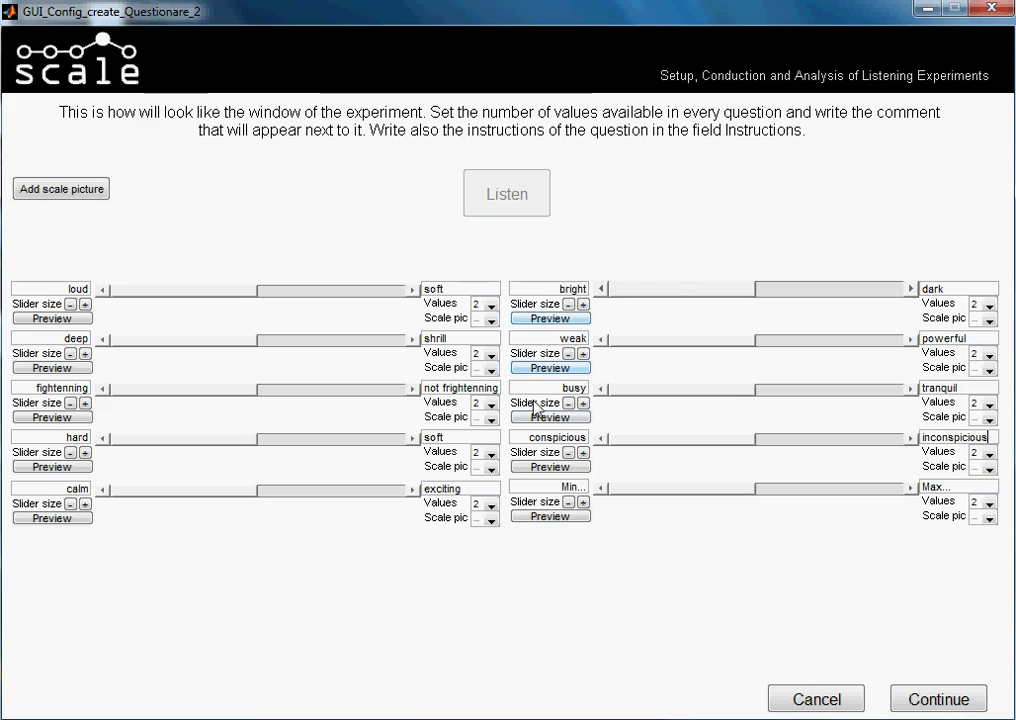
Relabel the last scale's placeholder ends as 'slow' and 'fast'.
double_click(572, 487)
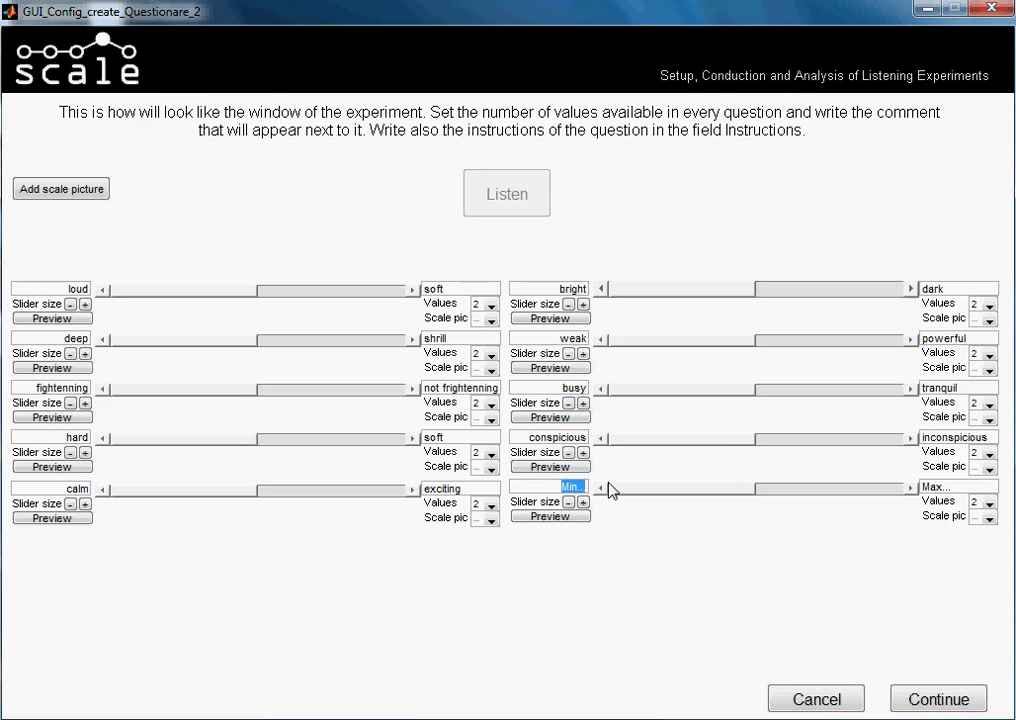
text(slow)
drag(946, 487, 920, 490)
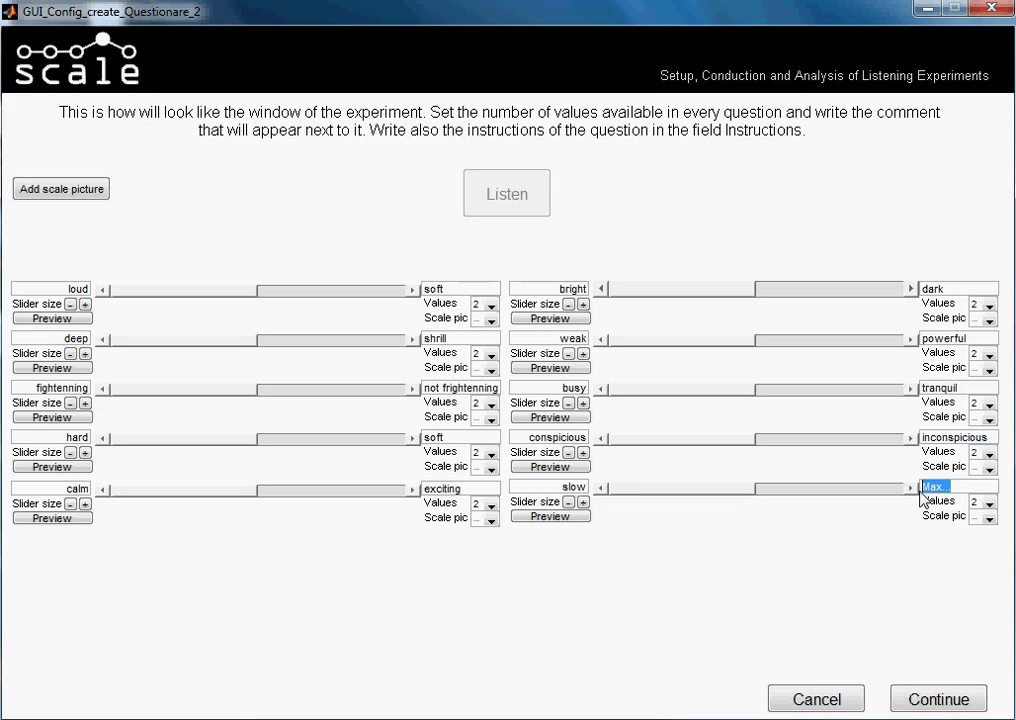
text(fast)
Set 4 values on the loud–soft, deep–shrill, fightenning, hard–soft and calm–exciting scales.
click(489, 305)
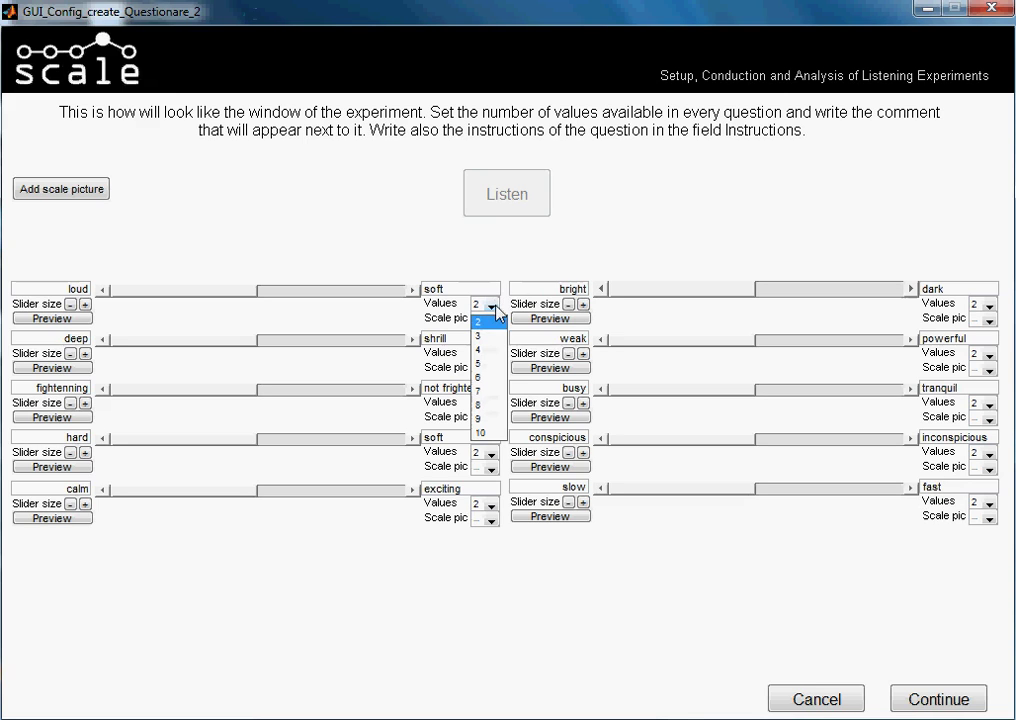
click(491, 350)
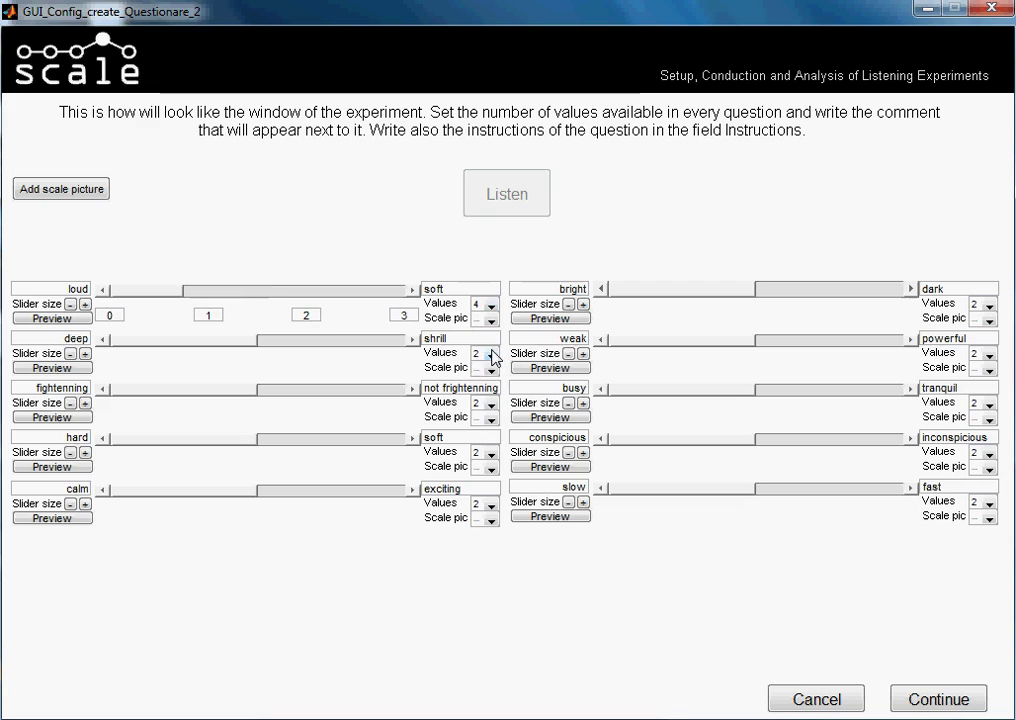
click(490, 355)
click(483, 399)
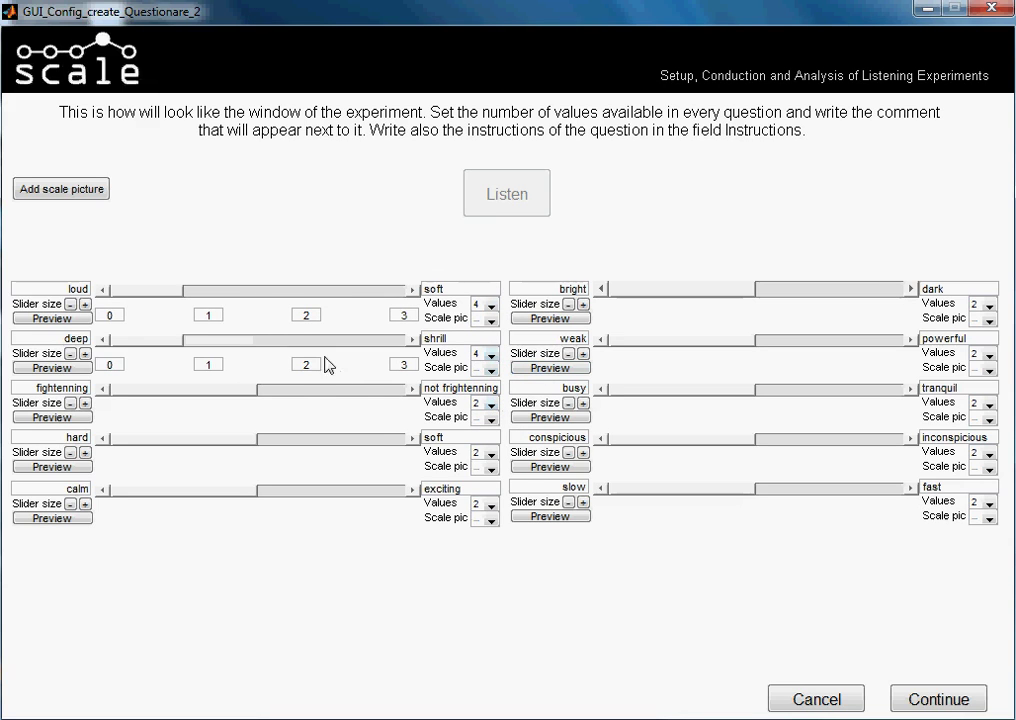
click(490, 404)
click(484, 449)
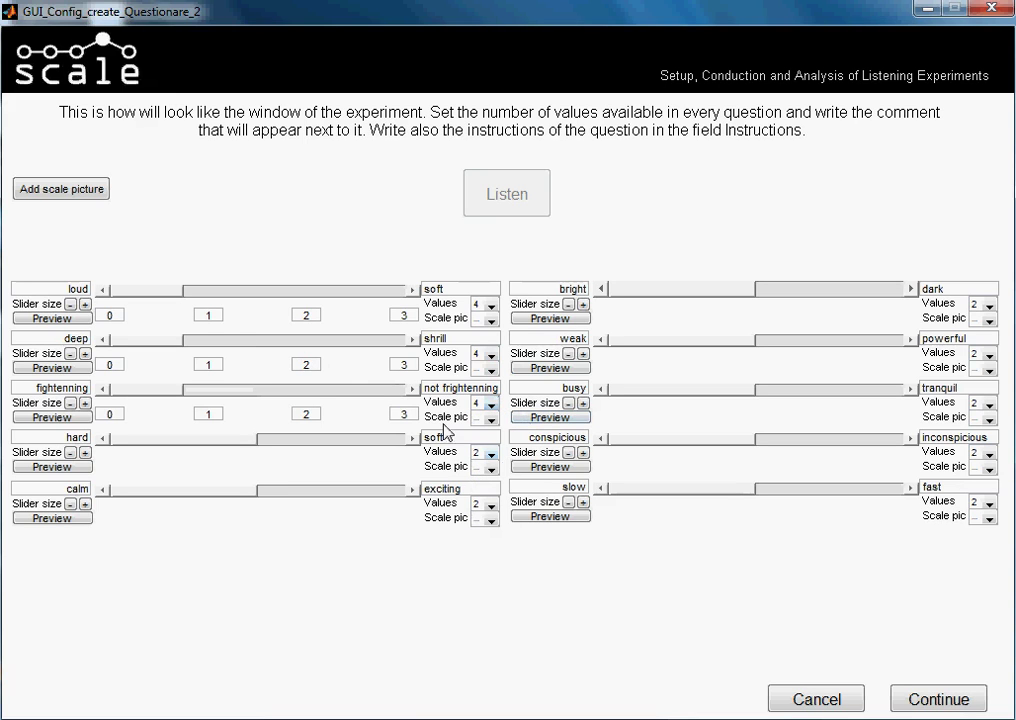
click(116, 411)
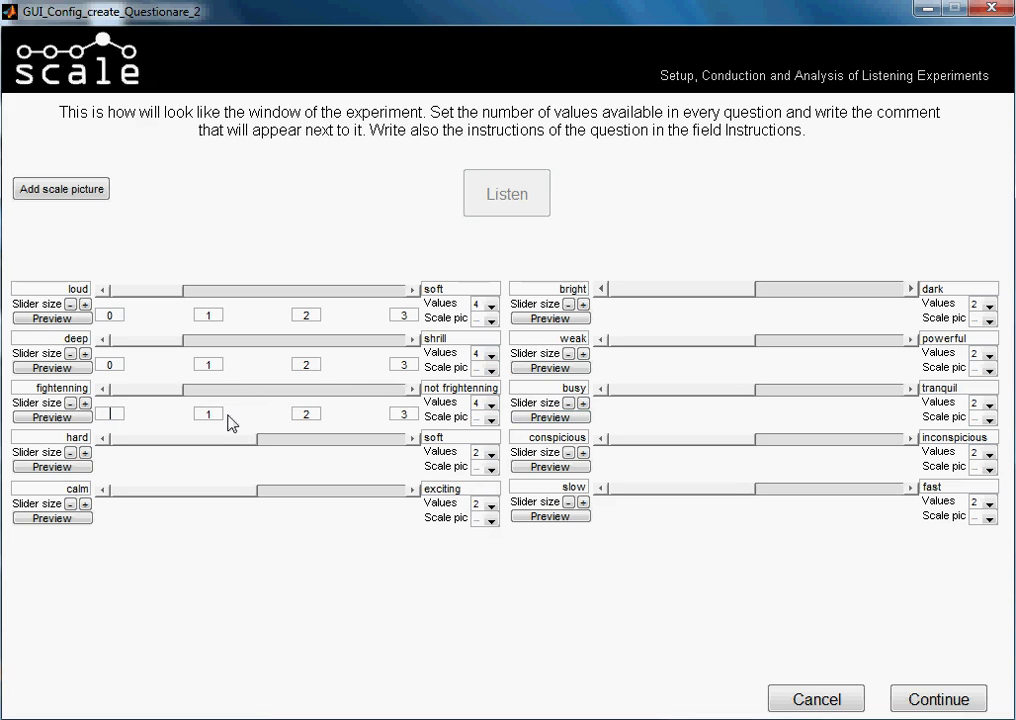
click(491, 455)
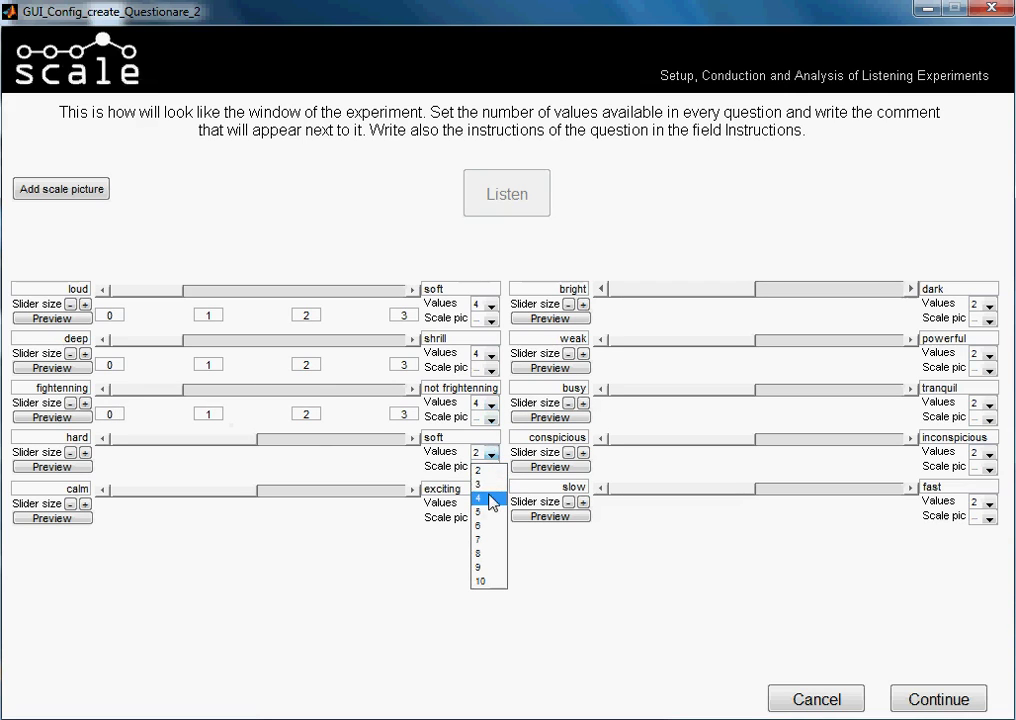
click(490, 497)
click(491, 505)
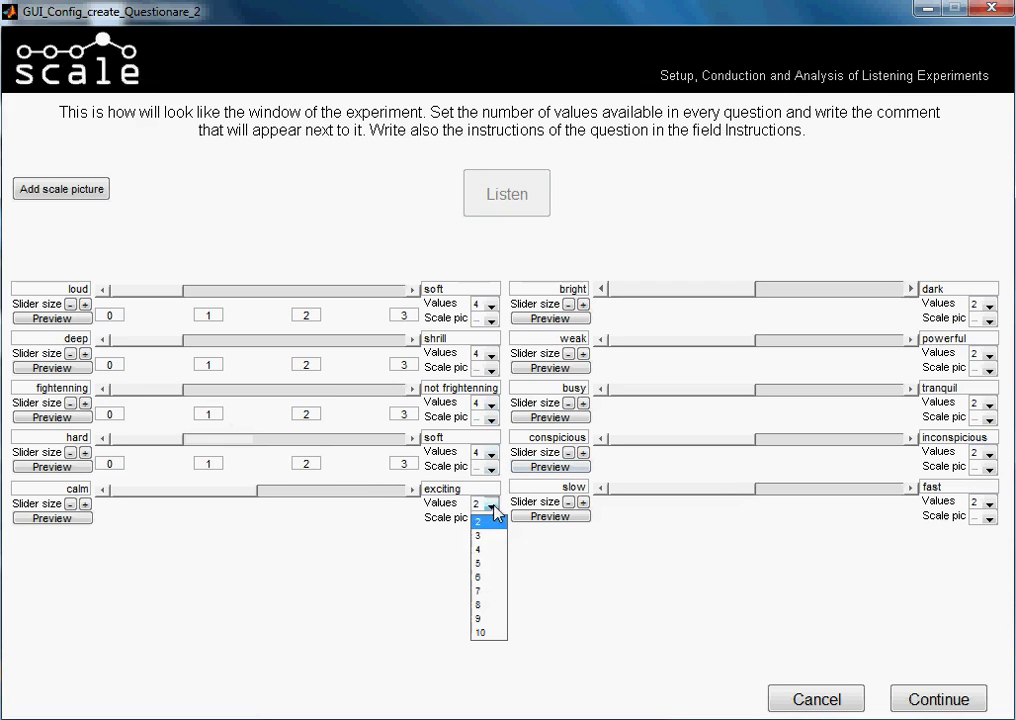
click(490, 552)
Set 4 values on the bright–dark, weak–powerful, busy–tranquil, conspicious and slow–fast scales.
click(990, 308)
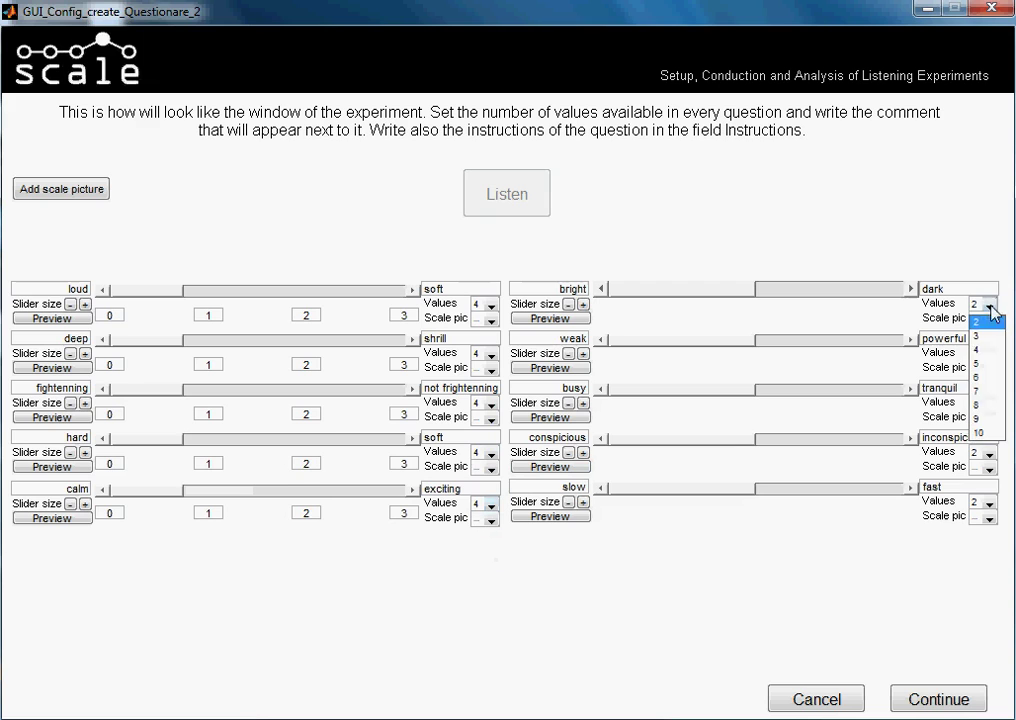
click(984, 350)
click(989, 356)
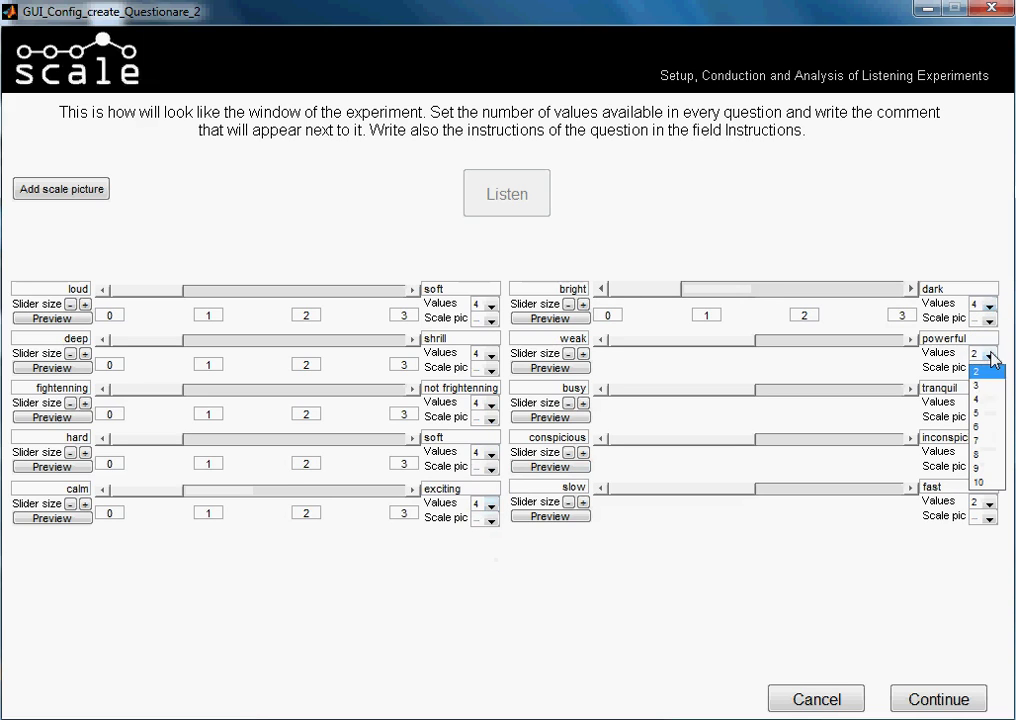
click(986, 399)
click(989, 405)
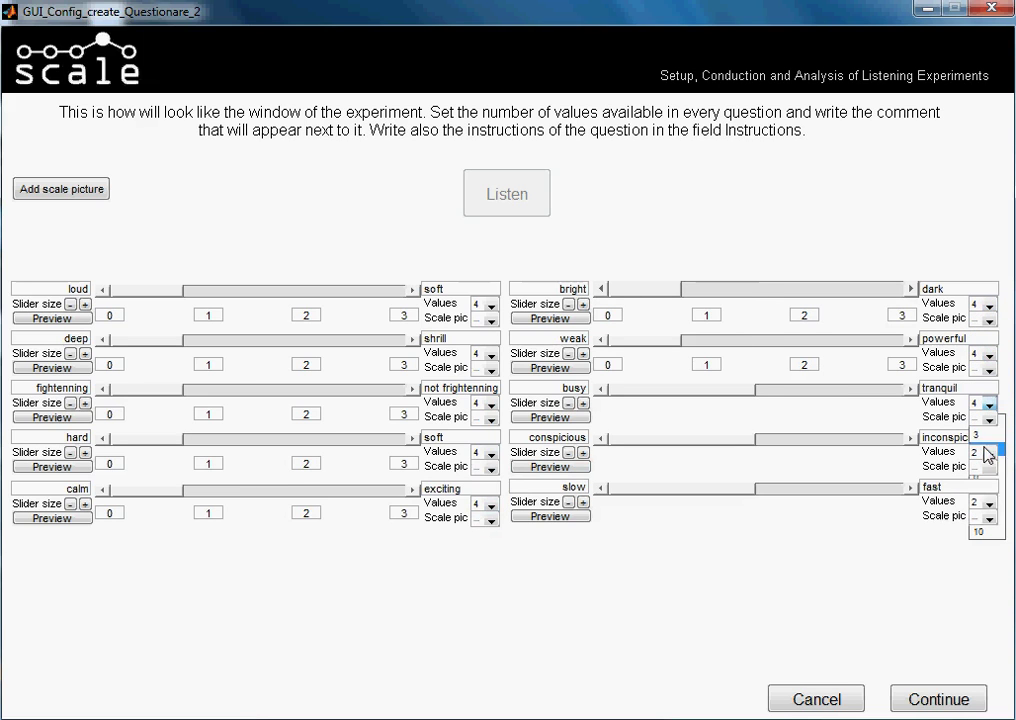
click(987, 450)
click(989, 454)
click(990, 499)
click(989, 505)
click(986, 549)
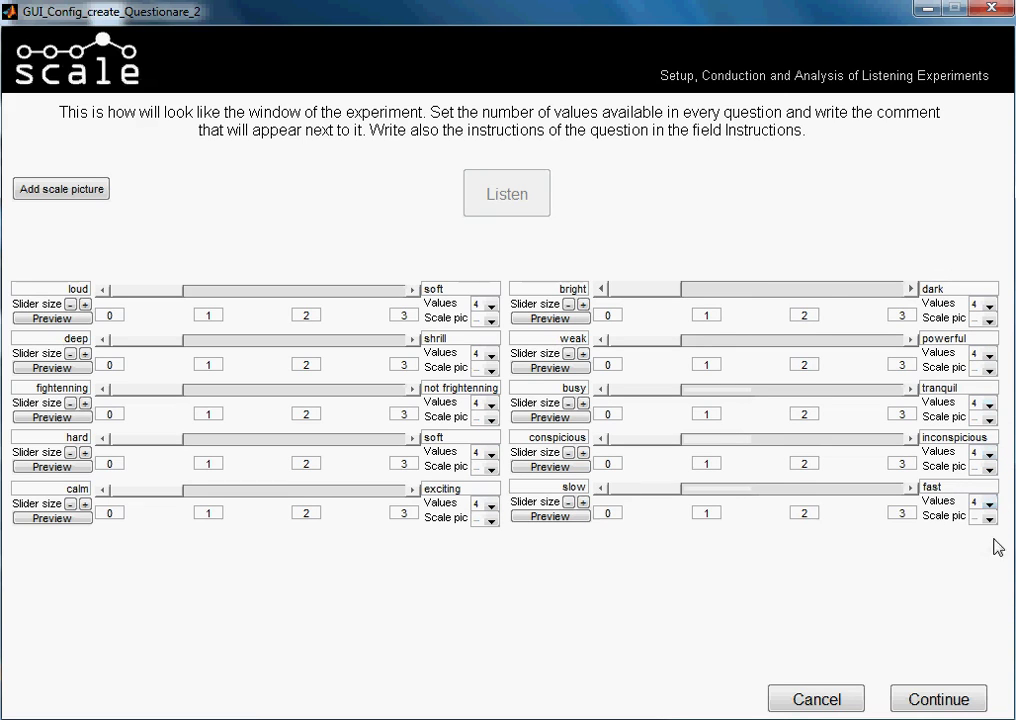
Shrink the sliders of the loud–soft, deep–shrill, fightenning, hard–soft and calm–exciting scales.
click(70, 304)
click(70, 304)
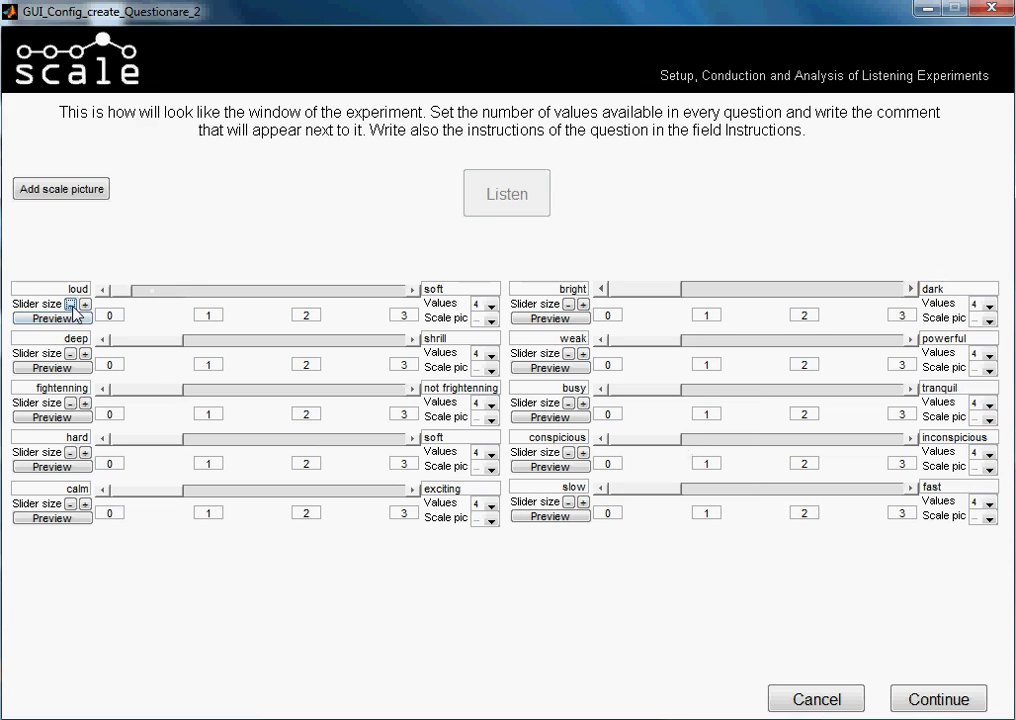
click(70, 354)
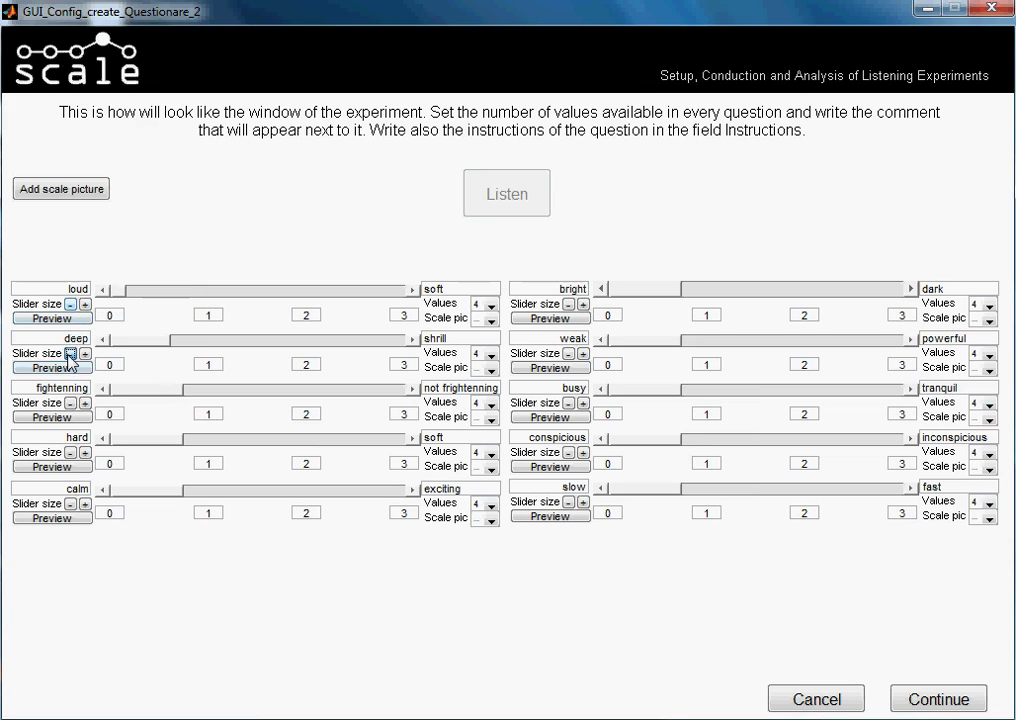
click(70, 354)
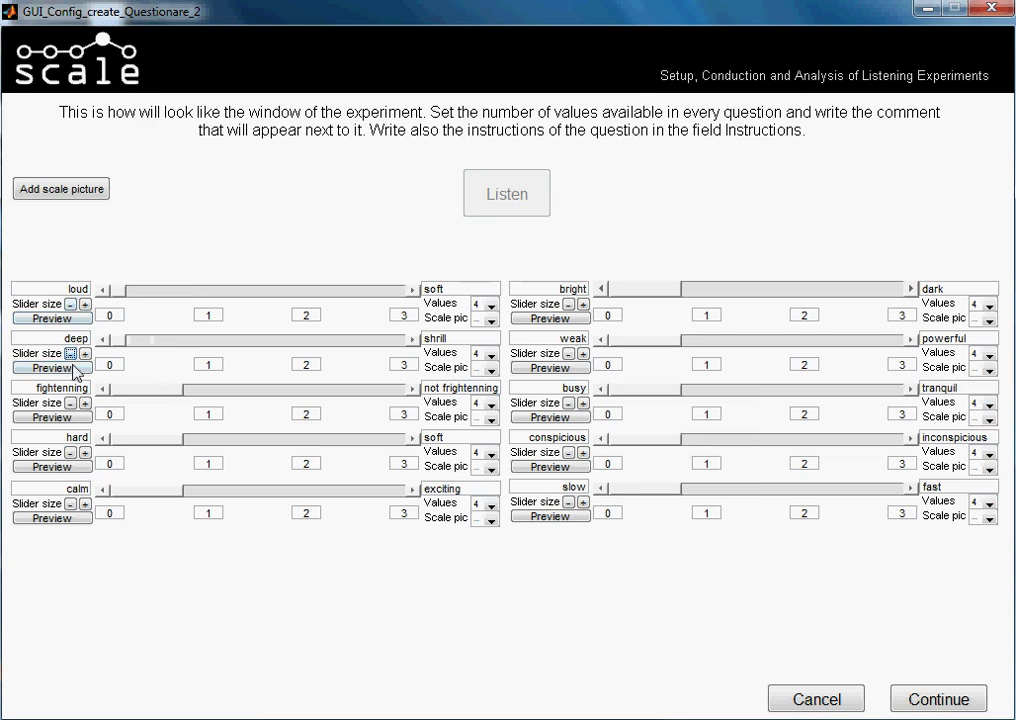
click(70, 403)
click(70, 403)
click(70, 403)
click(70, 403)
click(70, 403)
click(85, 403)
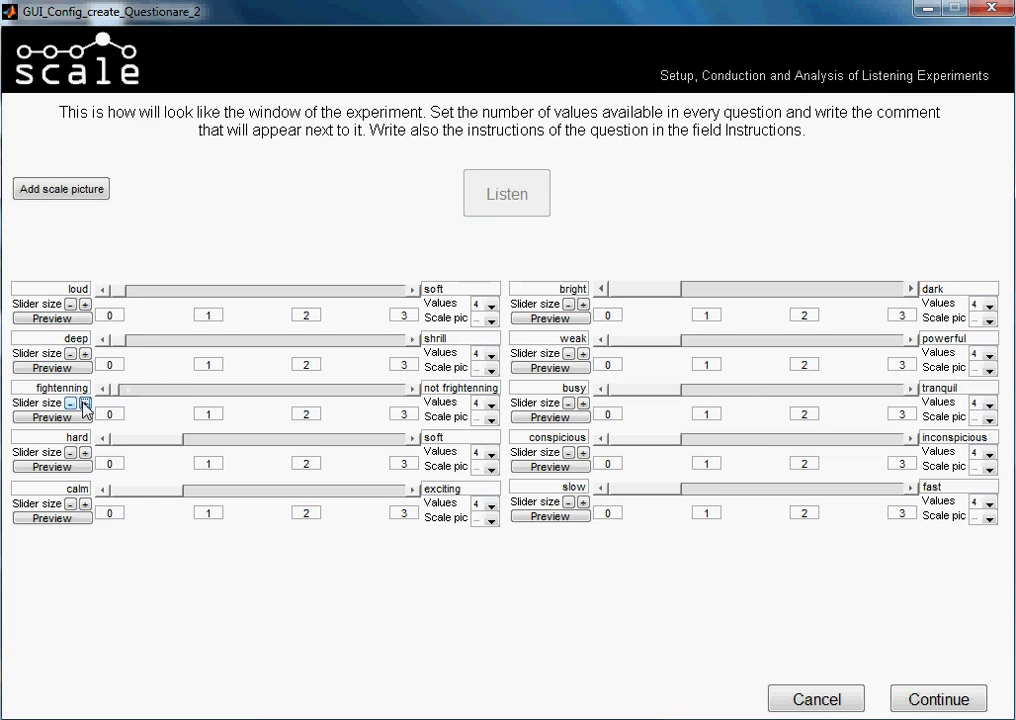
click(71, 403)
click(71, 452)
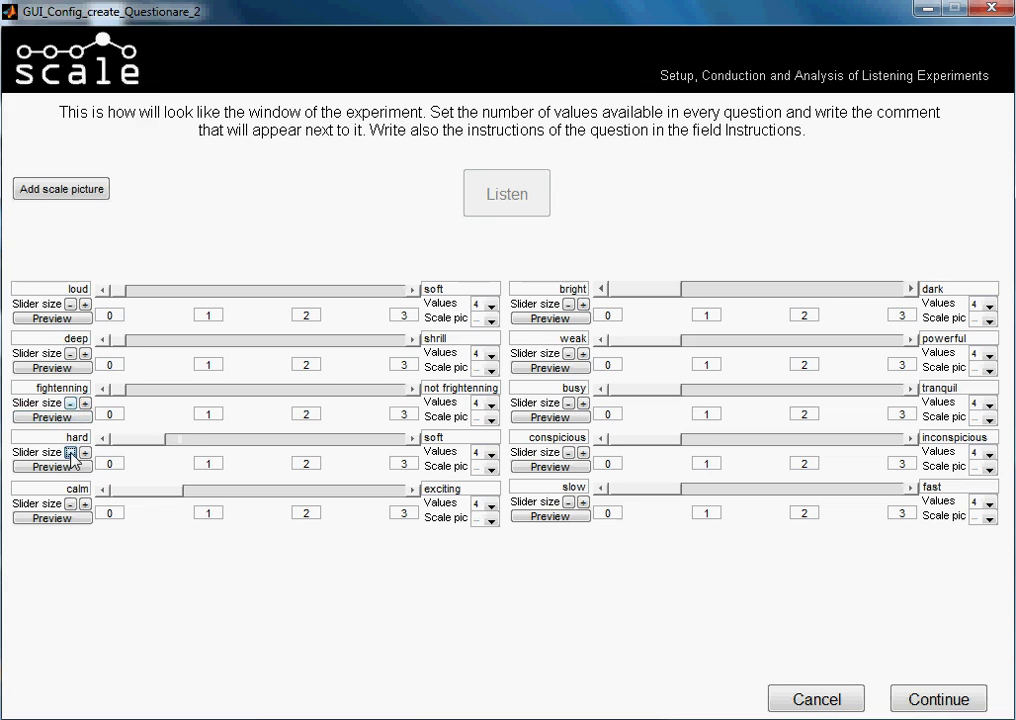
click(70, 503)
click(70, 503)
click(70, 503)
Shrink the sliders of the bright–dark, weak–powerful, busy–tranquil, conspicious and slow–fast scales to match.
click(569, 304)
click(569, 304)
click(569, 304)
click(569, 304)
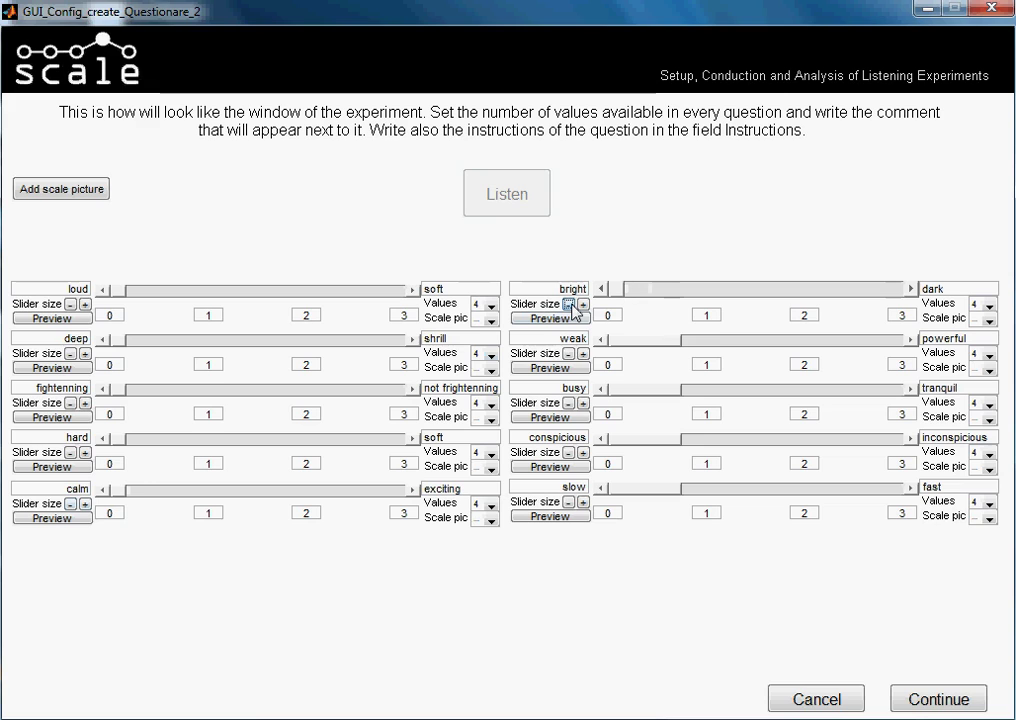
click(568, 355)
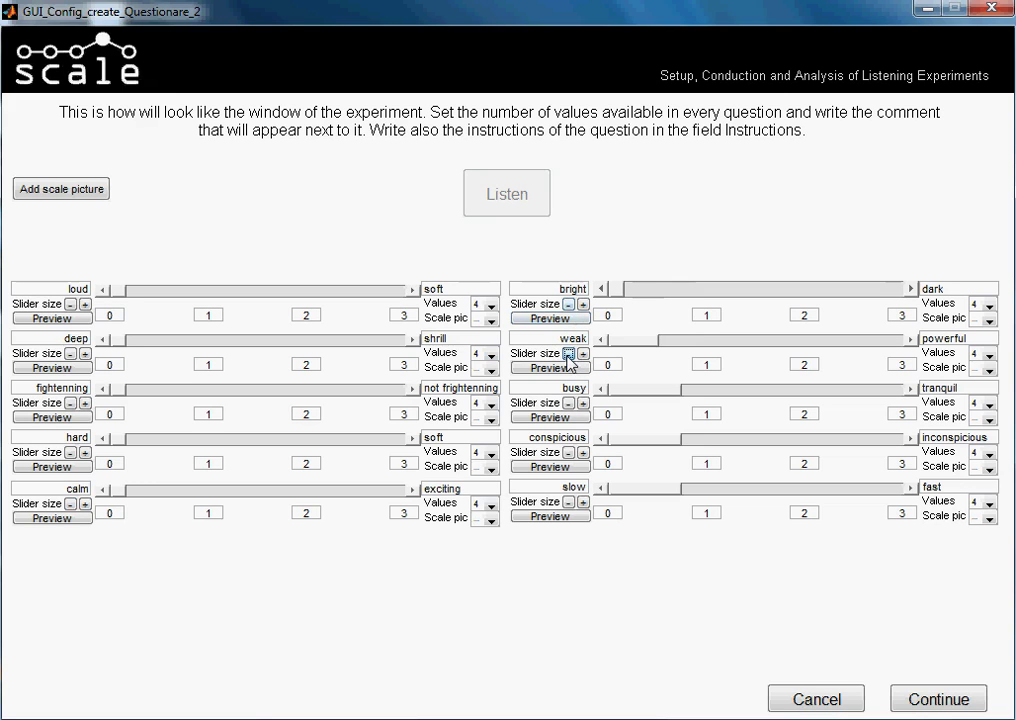
click(568, 355)
click(568, 404)
click(568, 404)
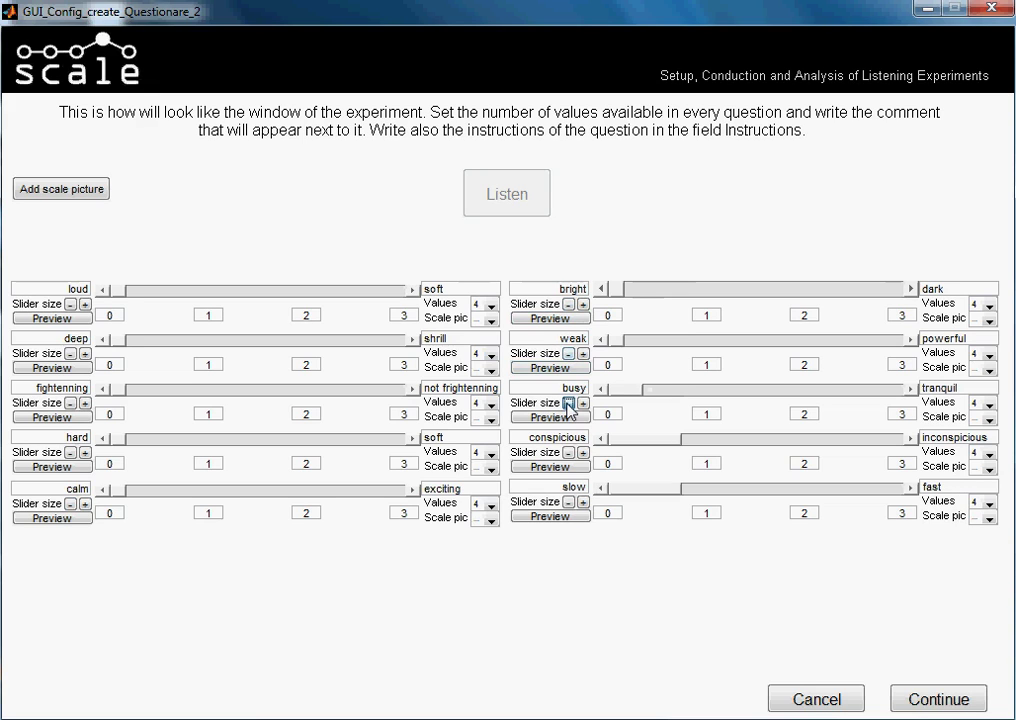
click(568, 453)
click(568, 453)
click(568, 453)
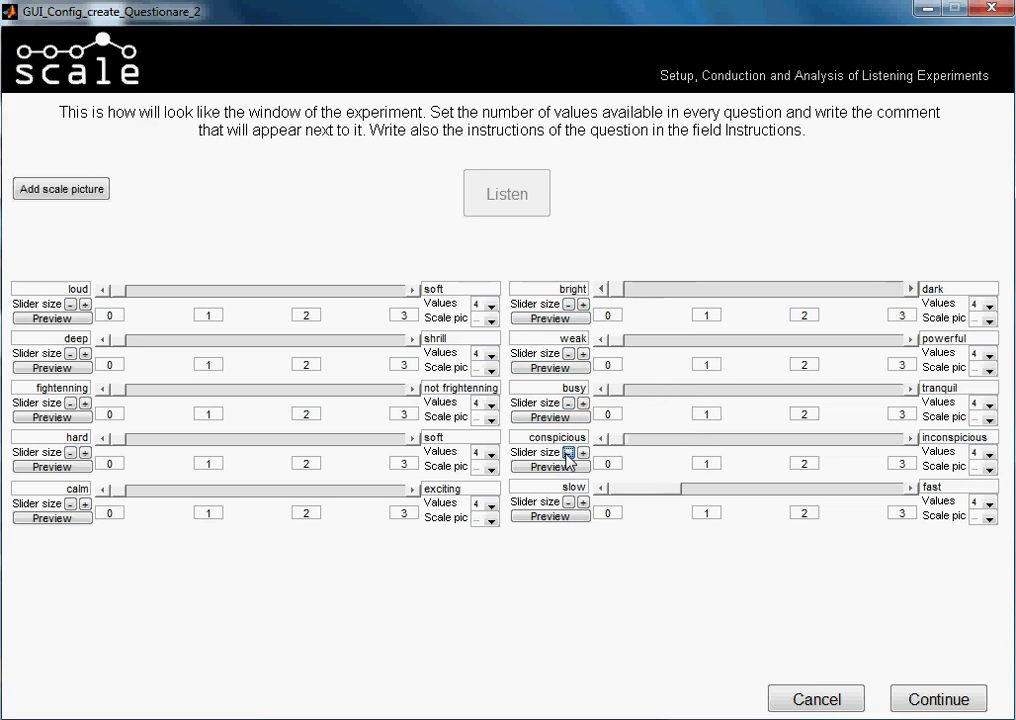
click(568, 503)
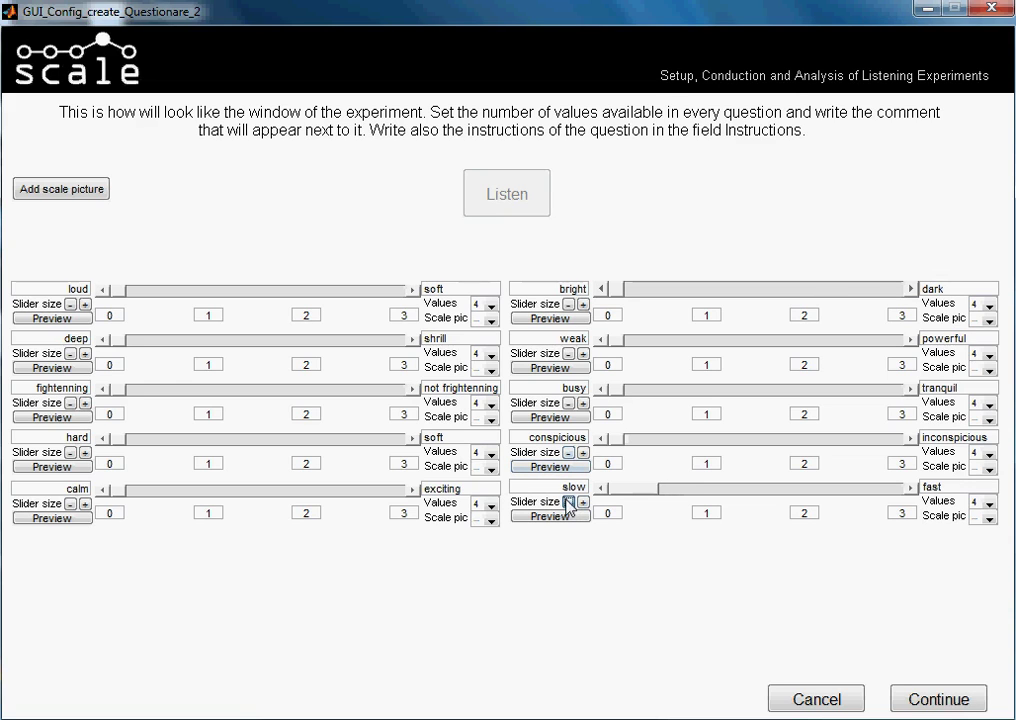
click(568, 502)
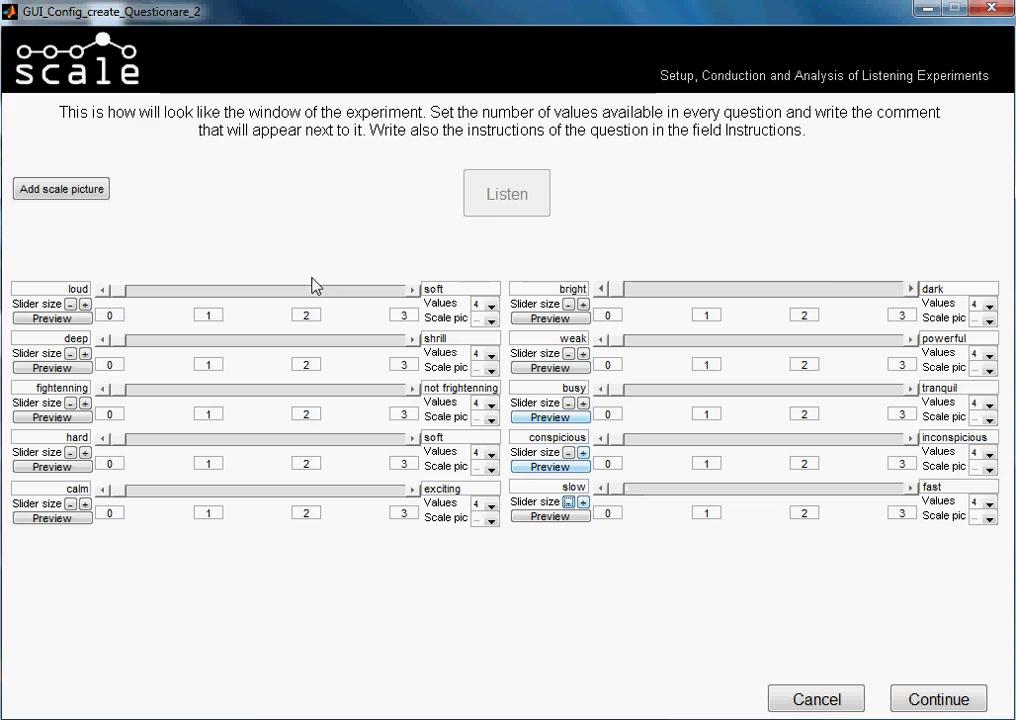
Assign scale_small_4.jpg pictures to the loud–soft, deep–shrill and fightenning questions.
click(491, 320)
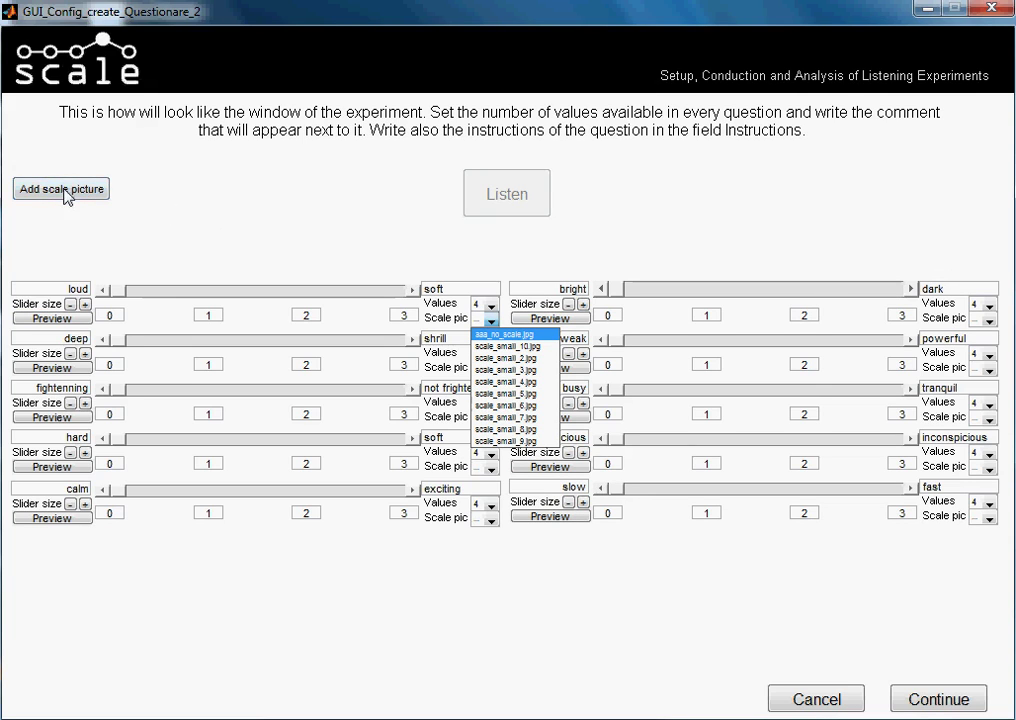
click(540, 382)
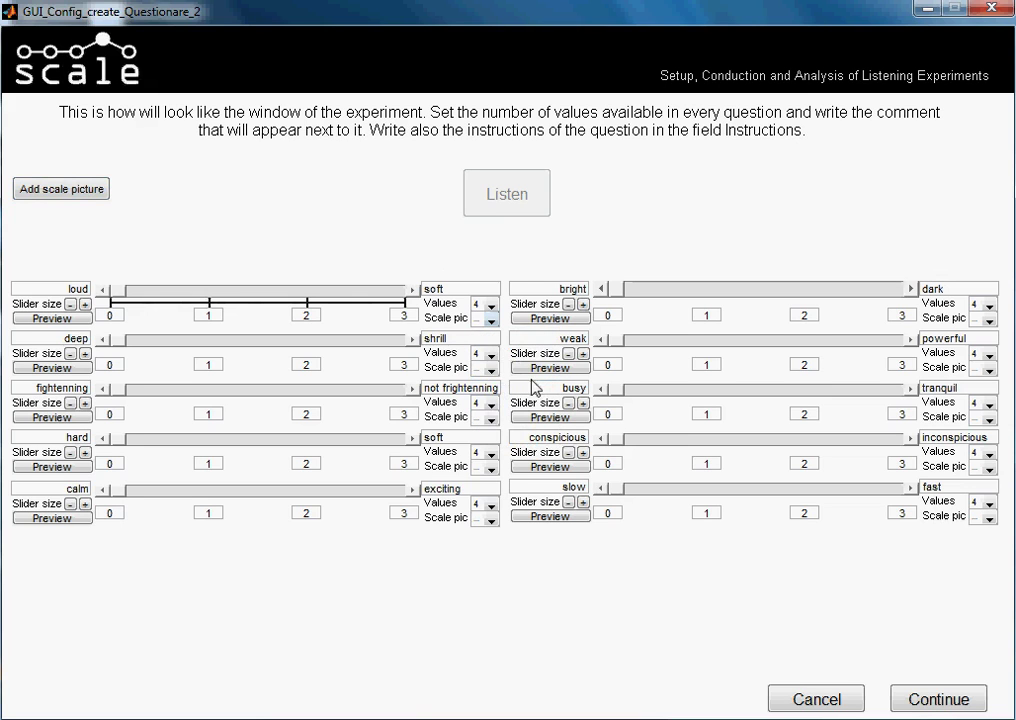
click(492, 372)
click(492, 424)
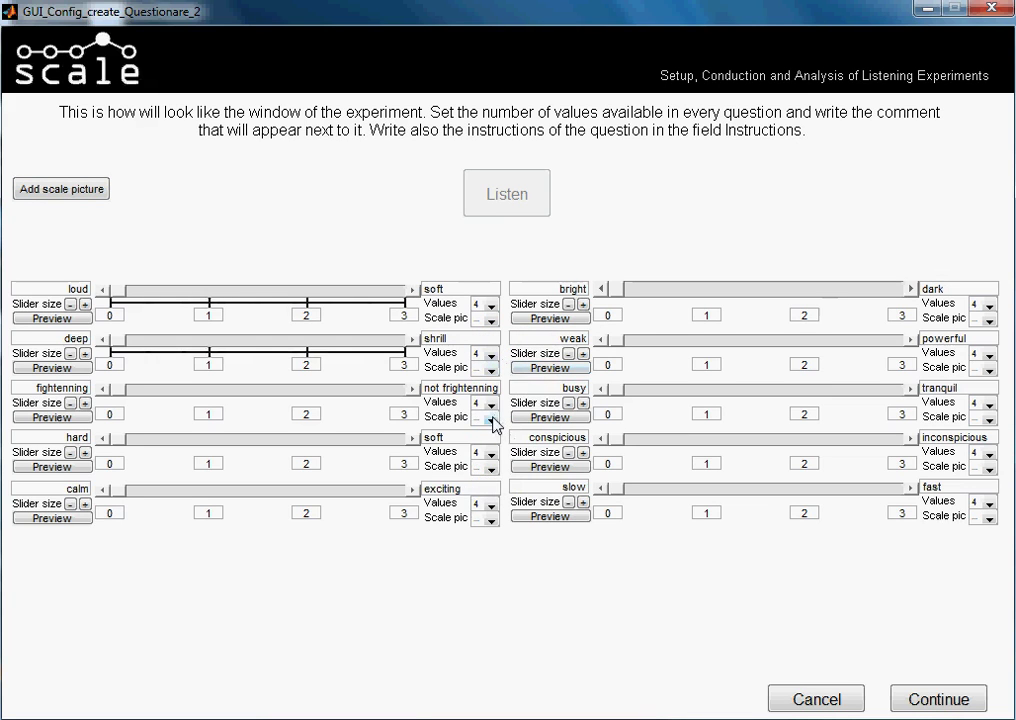
click(491, 421)
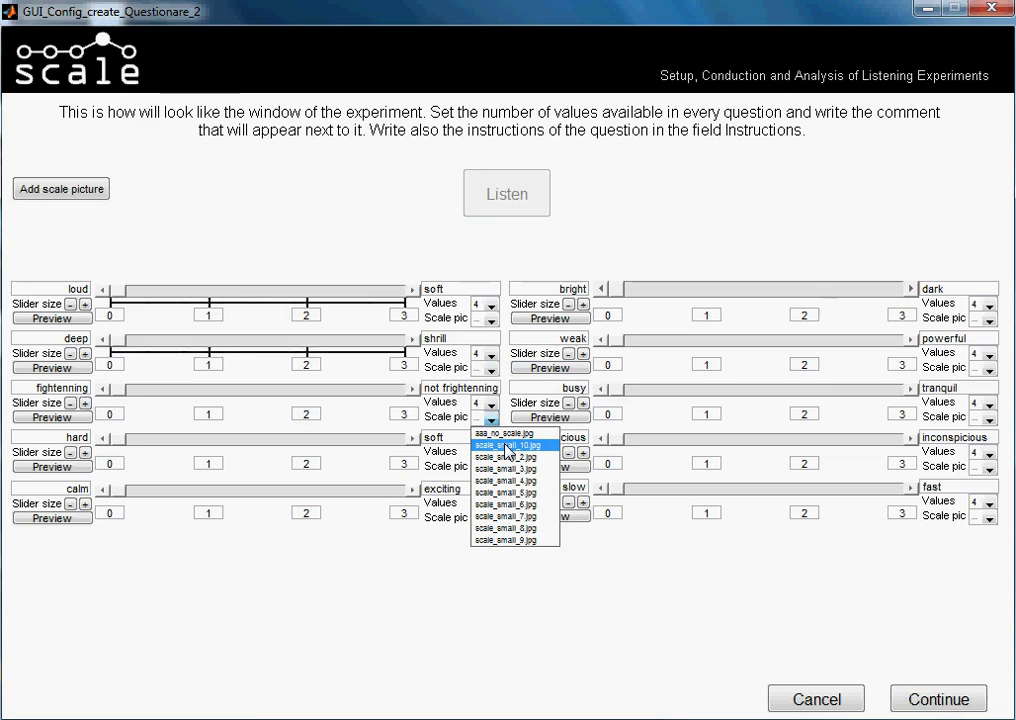
click(508, 445)
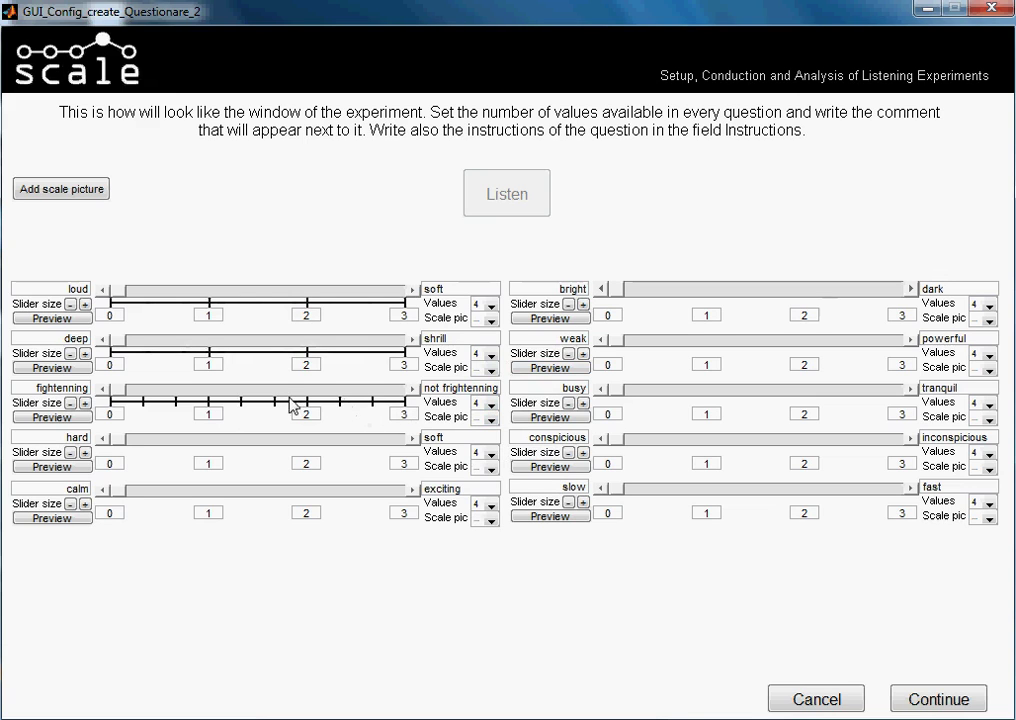
click(495, 423)
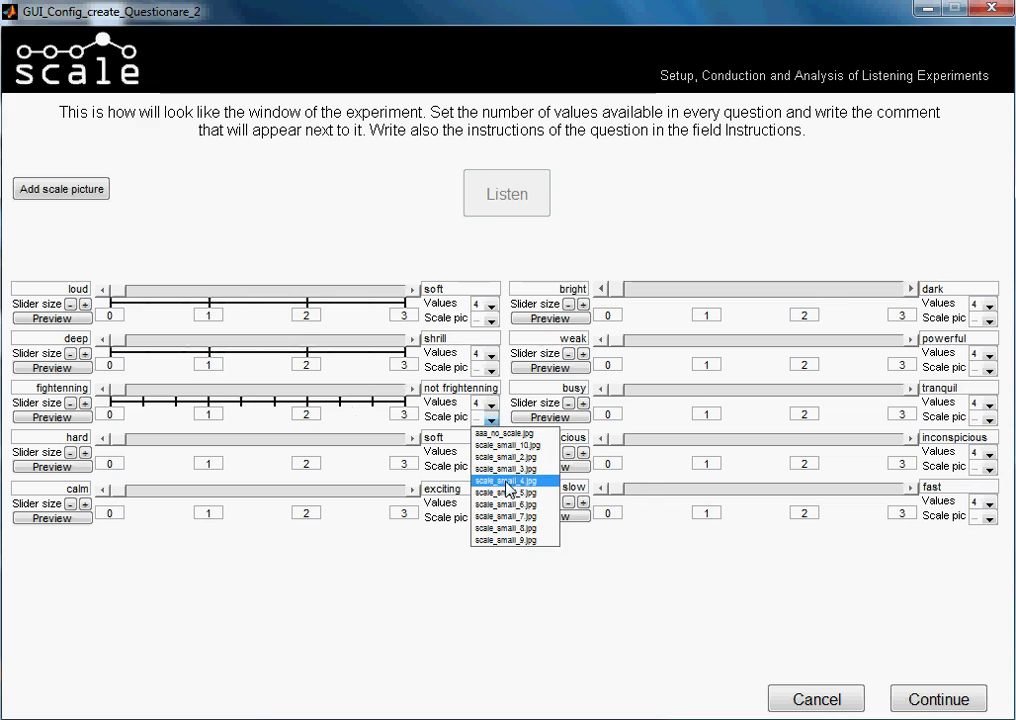
click(506, 483)
Keep 4 values on the hard question, give it a tick-mark picture, and shrink its slider twice.
click(490, 453)
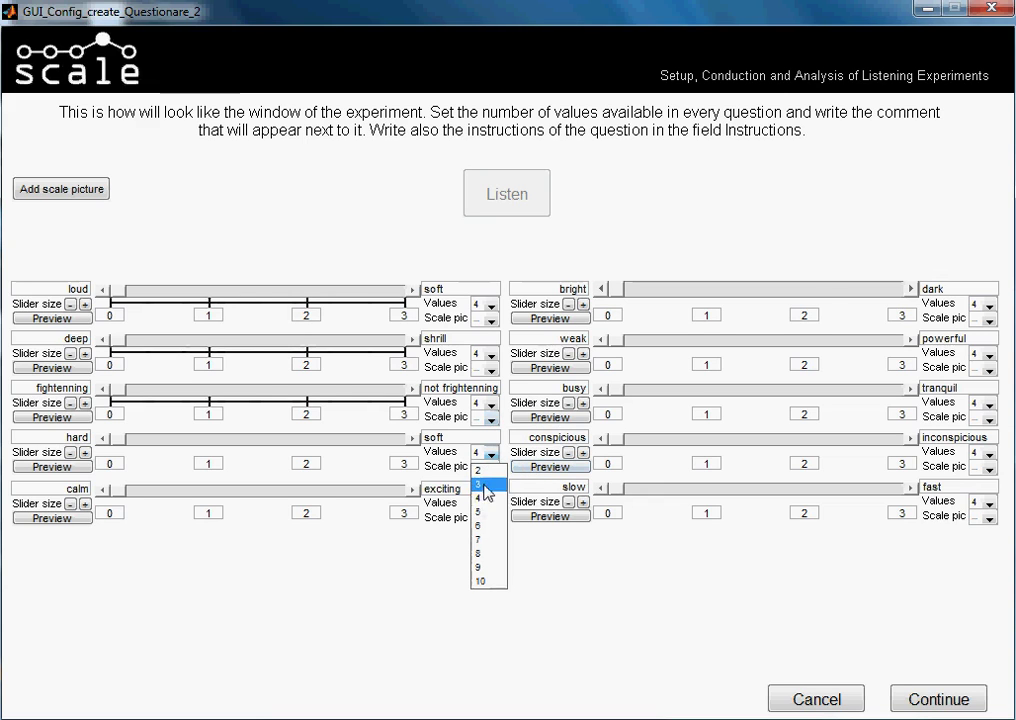
click(485, 498)
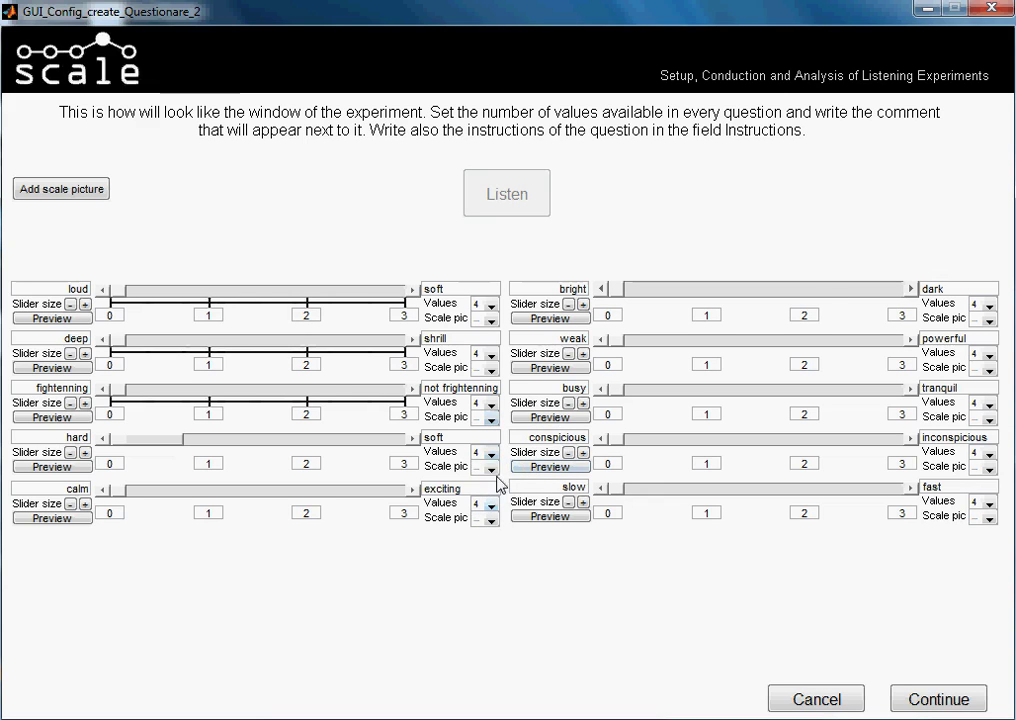
click(491, 468)
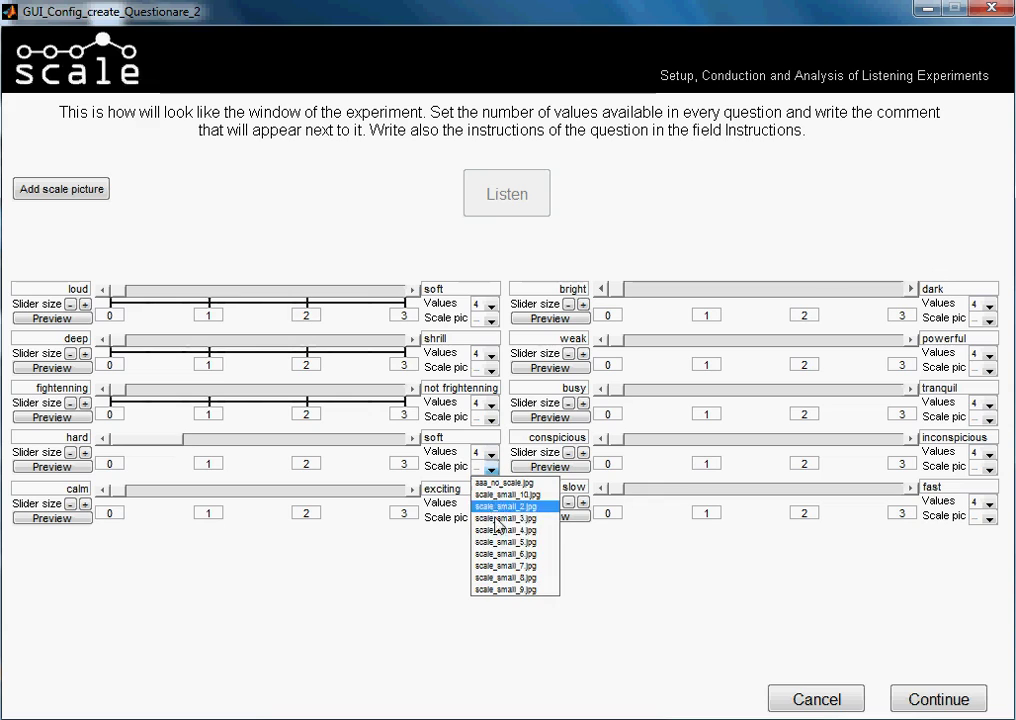
click(517, 526)
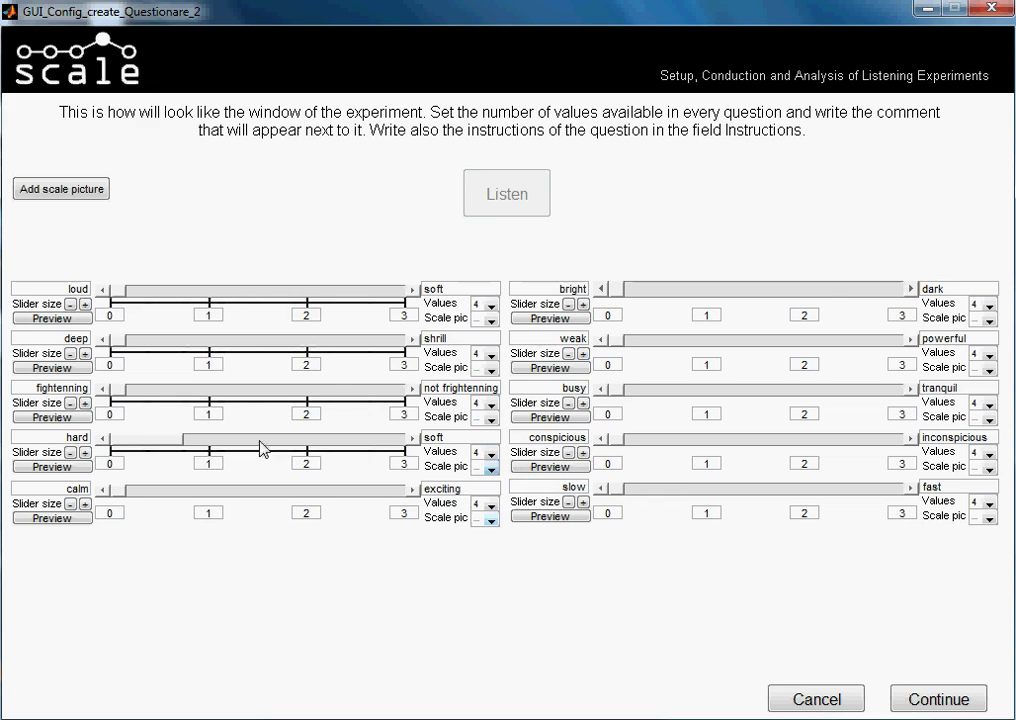
click(69, 453)
click(69, 453)
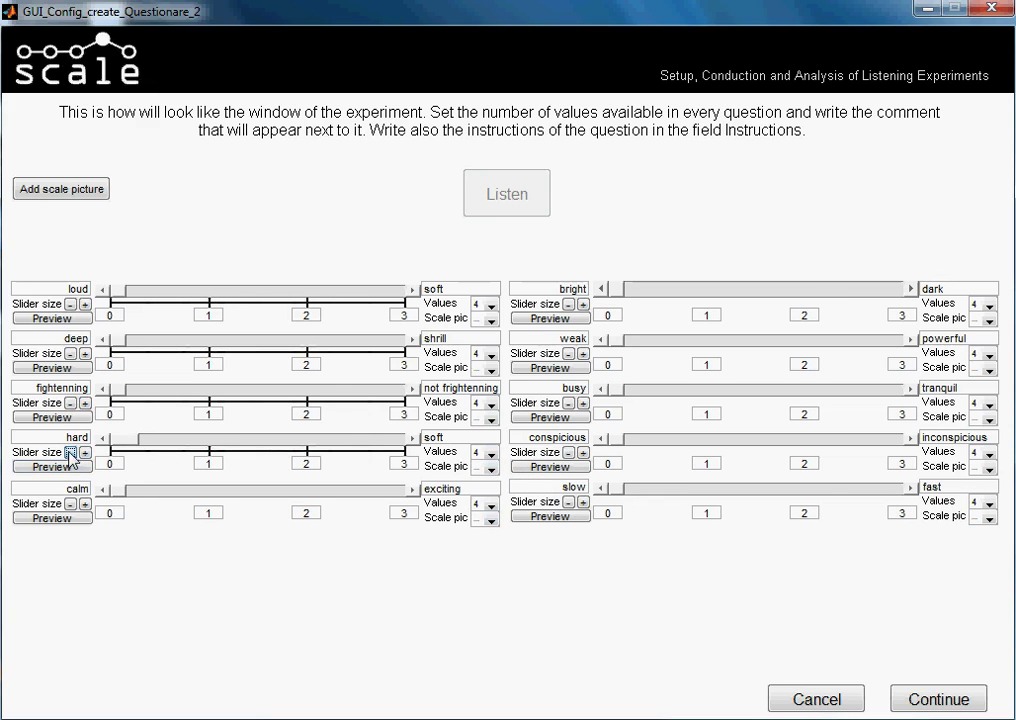
Assign tick-mark pictures to the calm, bright–dark, weak–powerful, busy–tranquil, conspicuous and slow–fast questions.
click(496, 522)
click(505, 581)
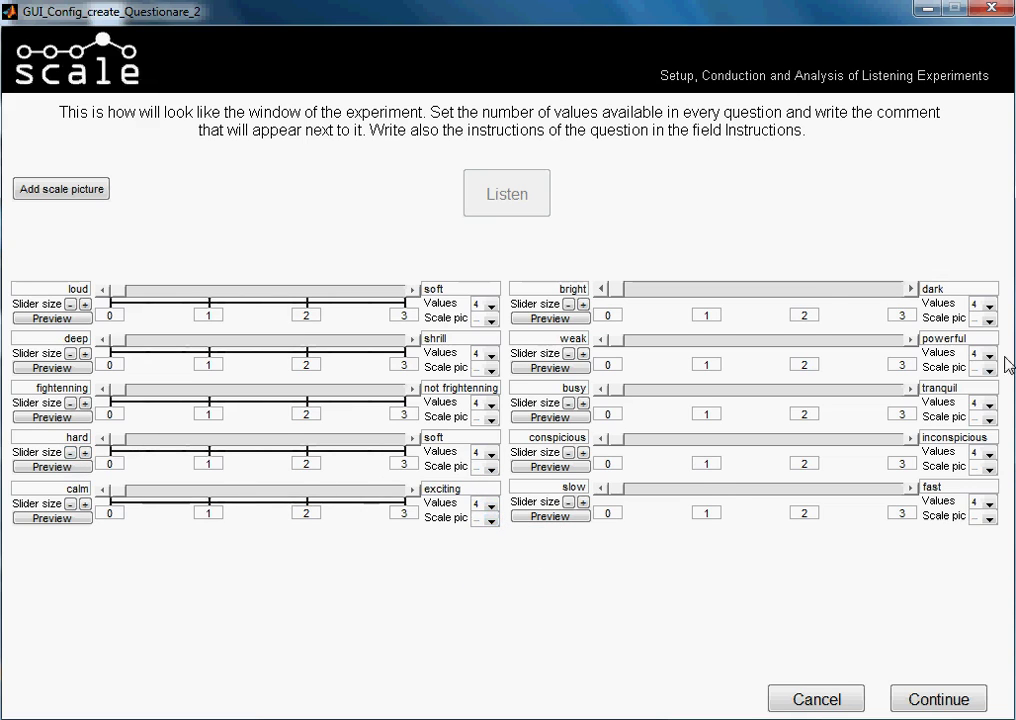
click(992, 322)
click(994, 348)
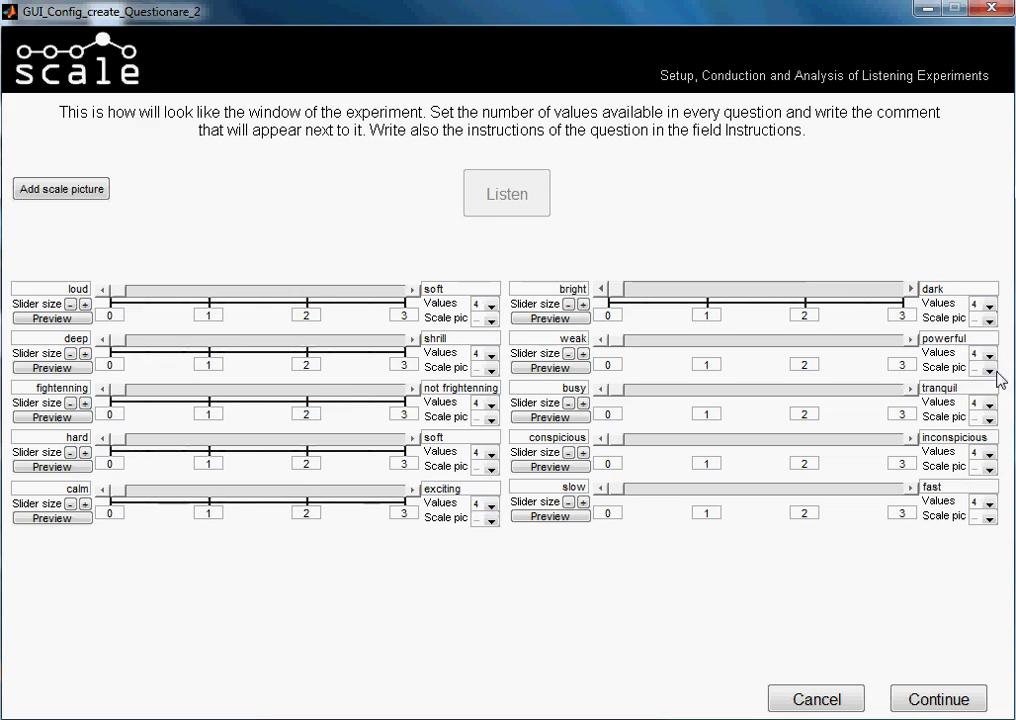
click(990, 371)
click(993, 447)
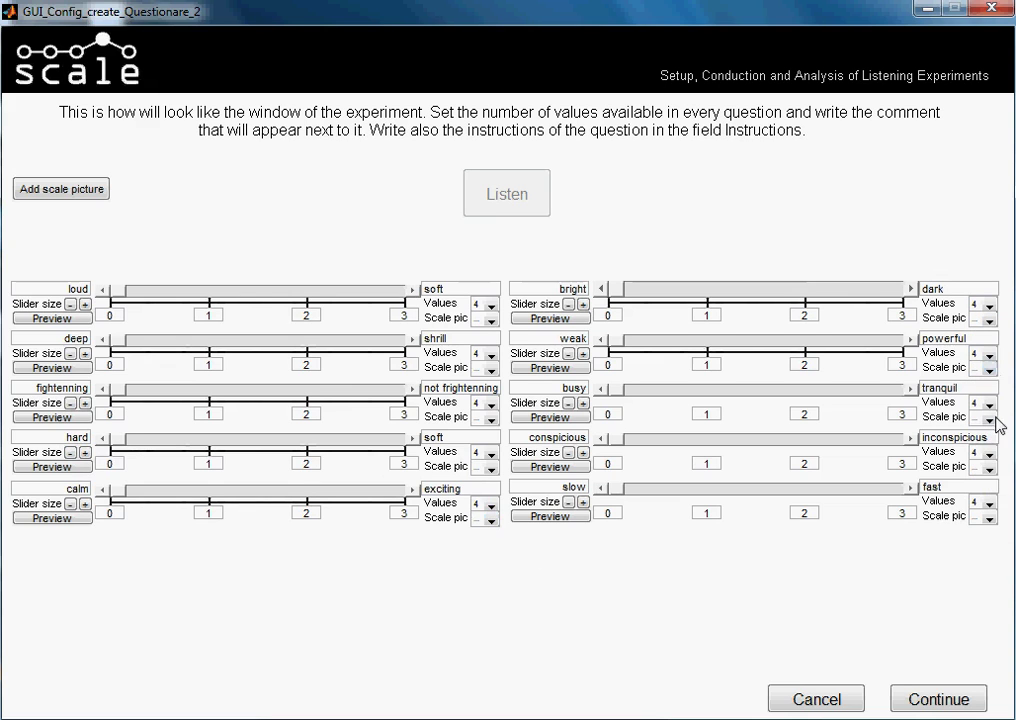
click(991, 423)
click(991, 470)
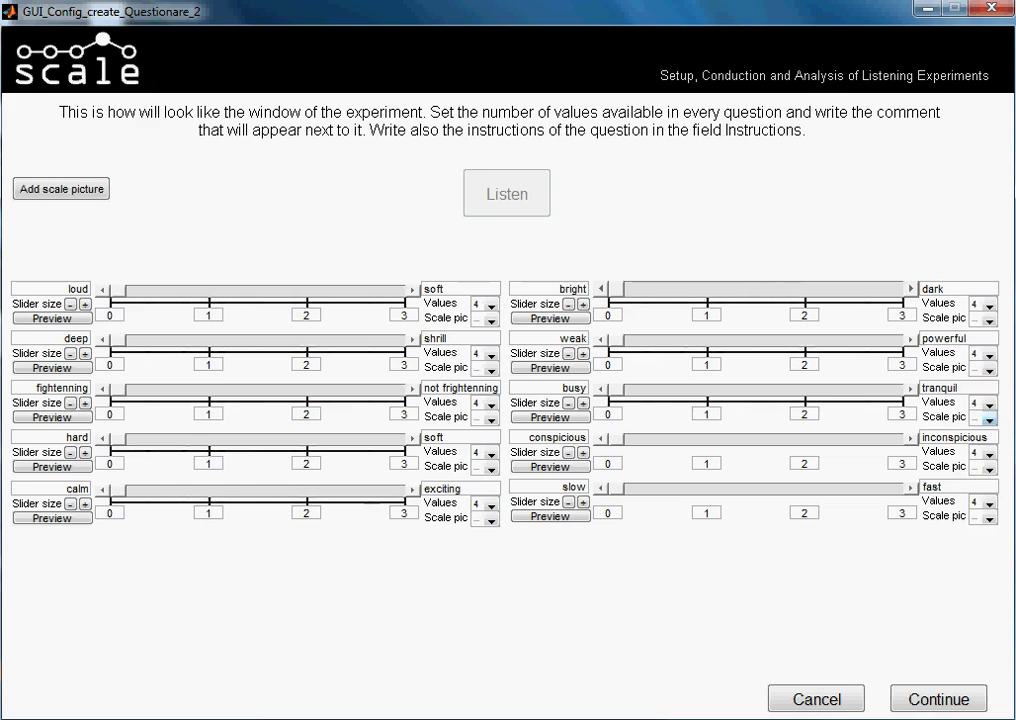
click(991, 467)
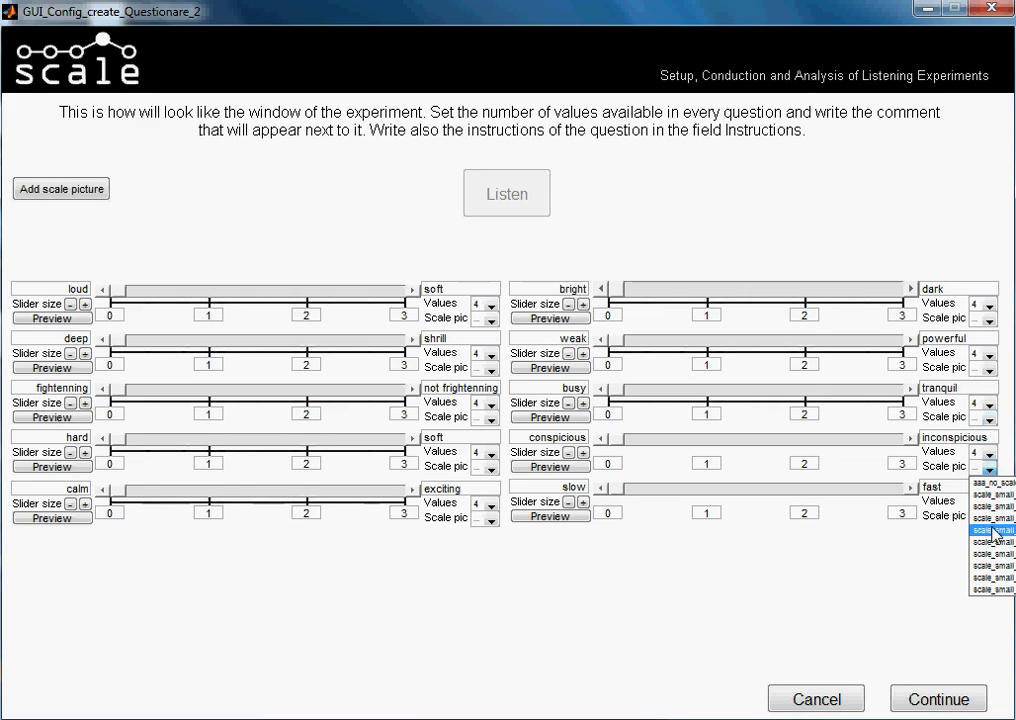
click(994, 490)
click(989, 520)
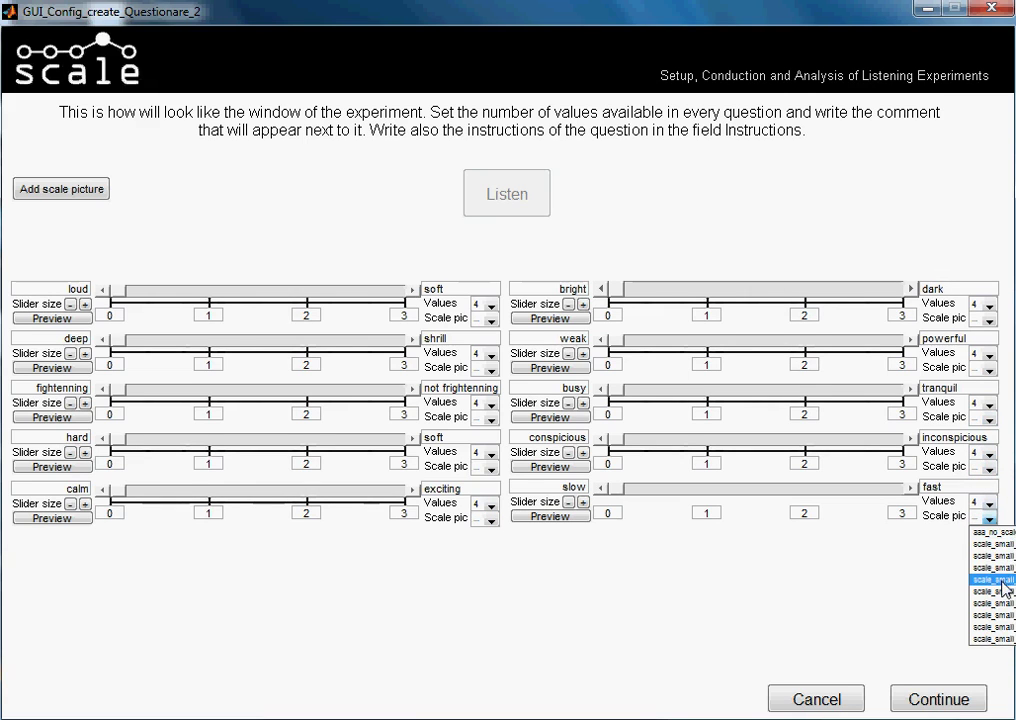
click(1004, 580)
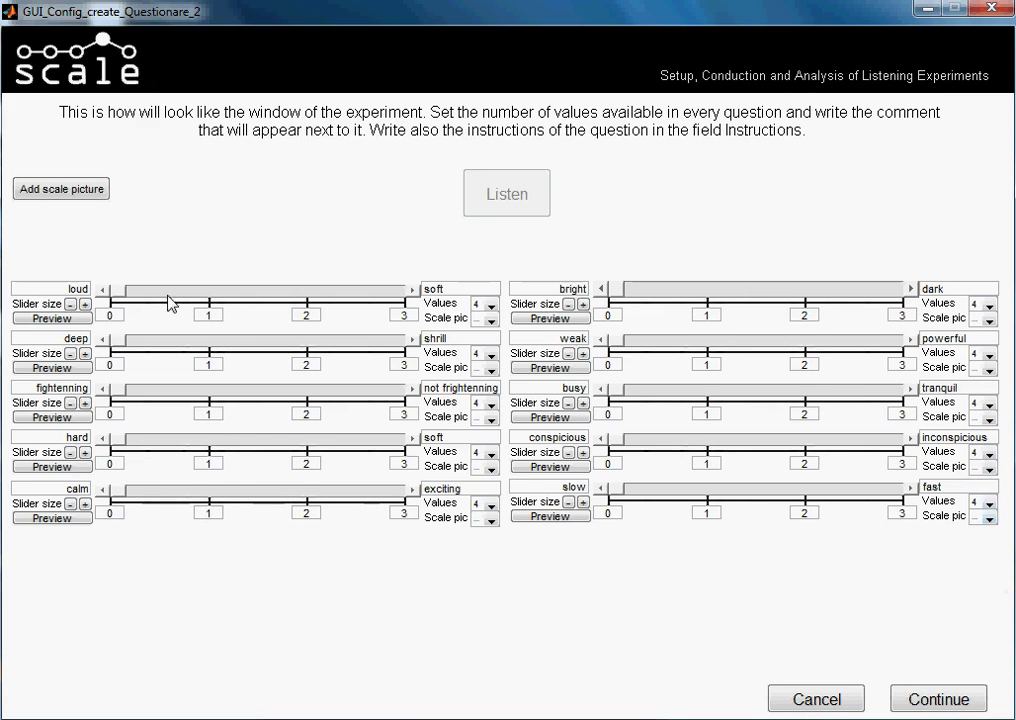
click(80, 320)
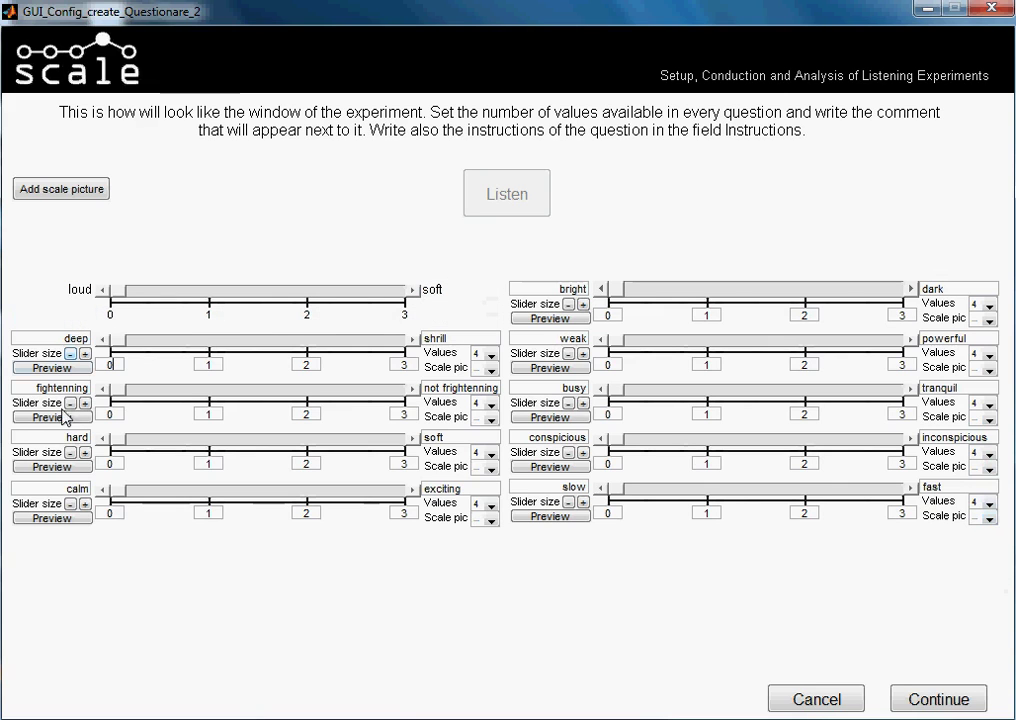
click(60, 369)
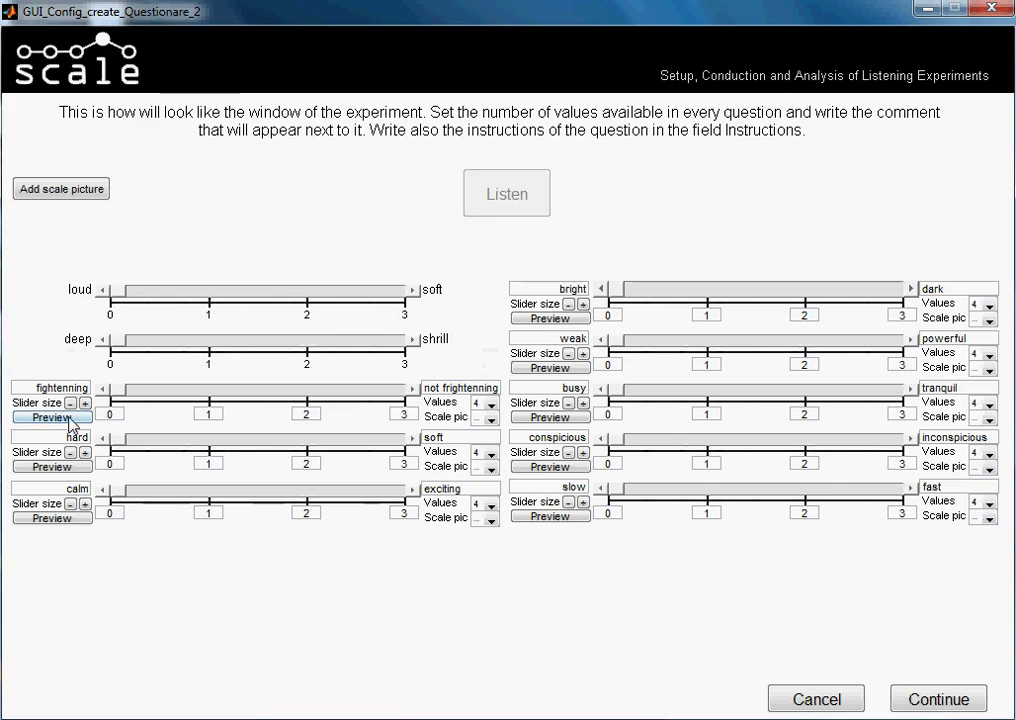
click(50, 417)
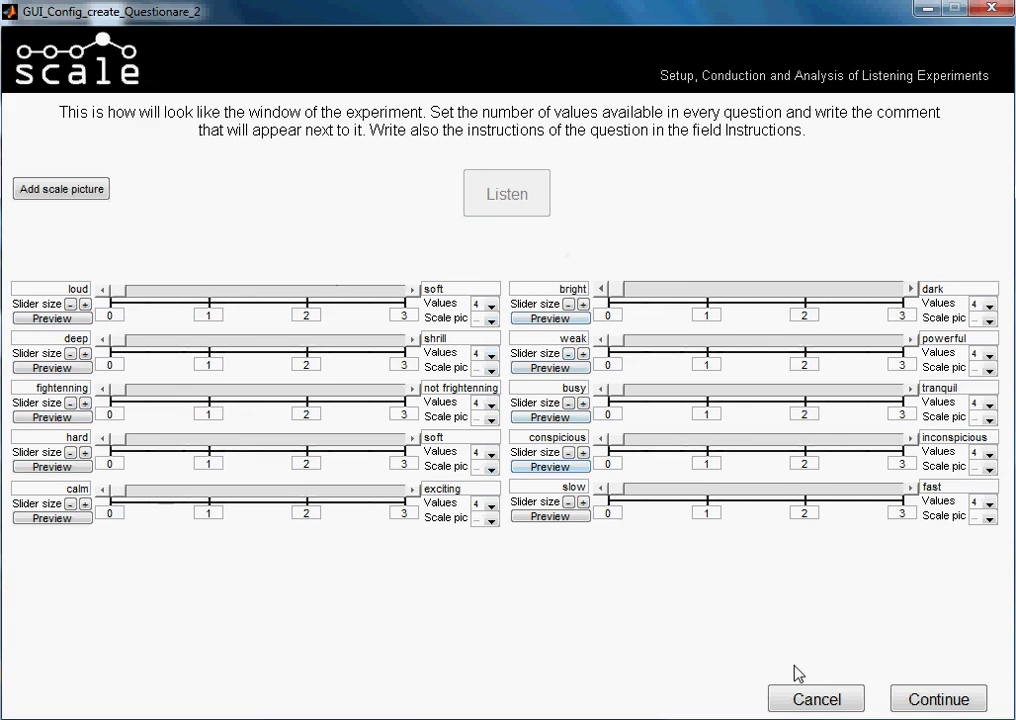
Close the ten-question editor with Continue to get back to semdiferenctial_tutorial's configuration.
click(905, 699)
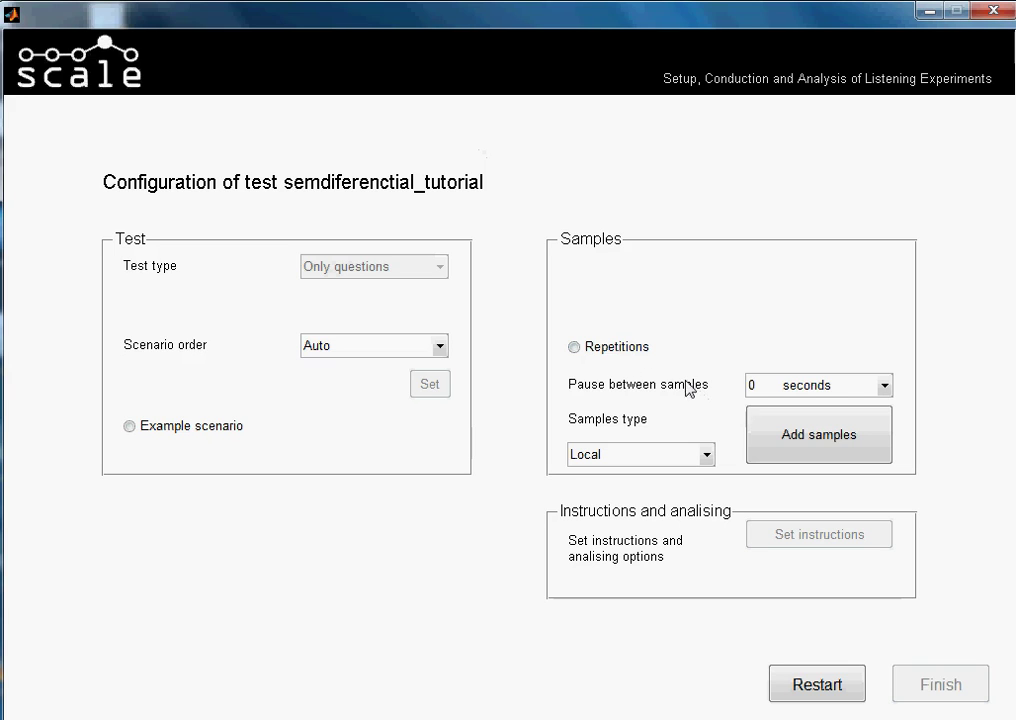
Set the number of scenarios to 5 in the sample setup and confirm.
click(828, 441)
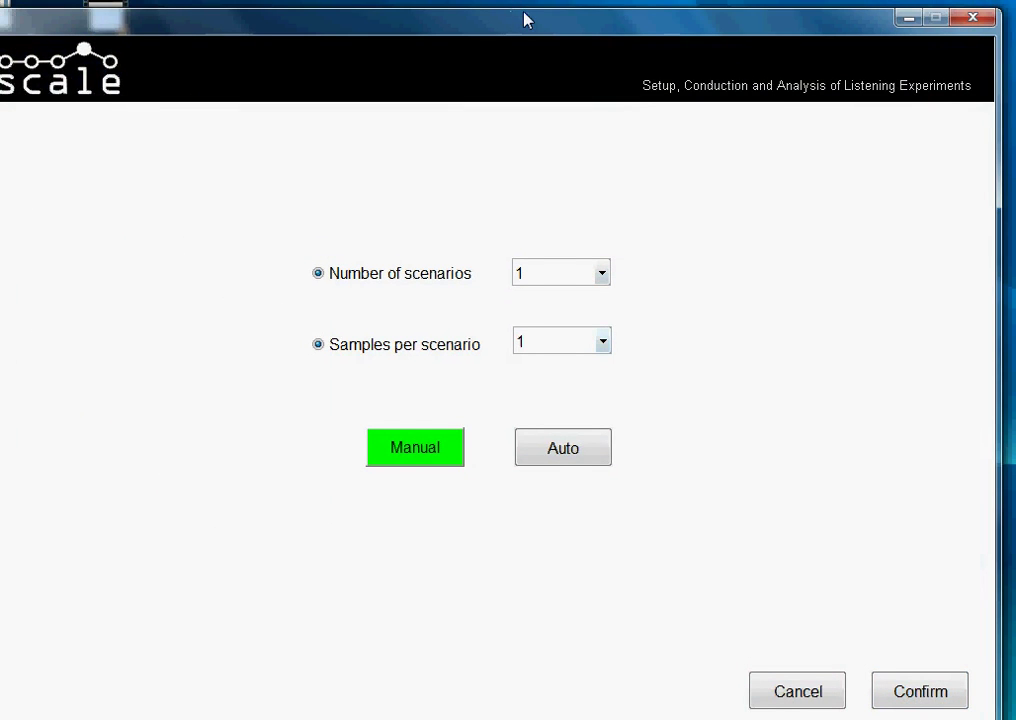
drag(527, 20, 540, 16)
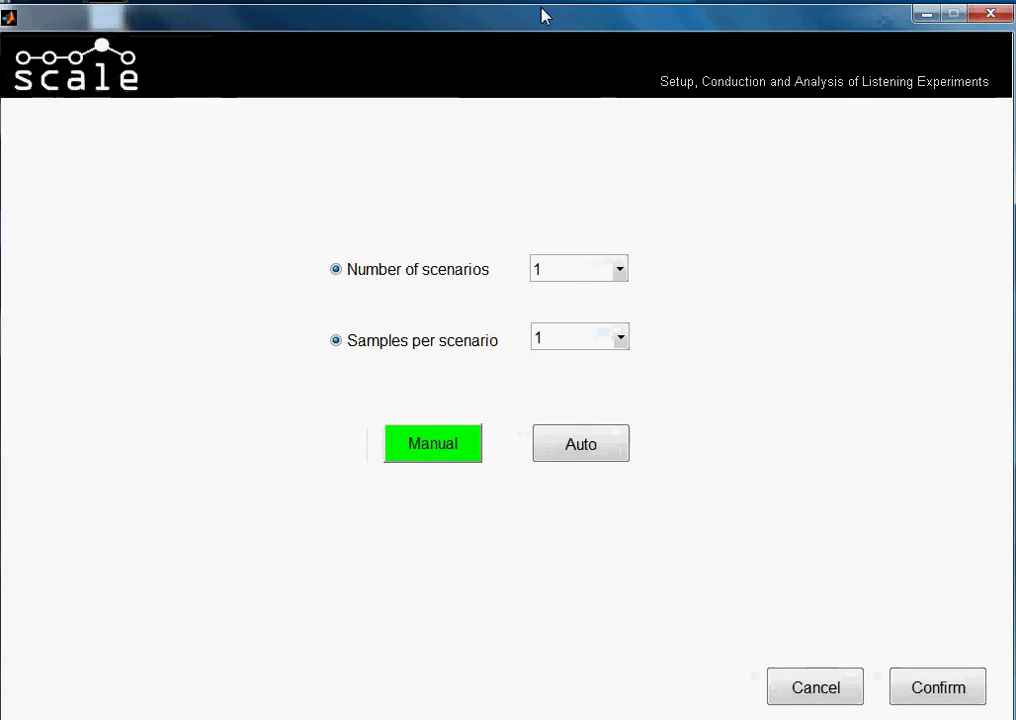
click(619, 267)
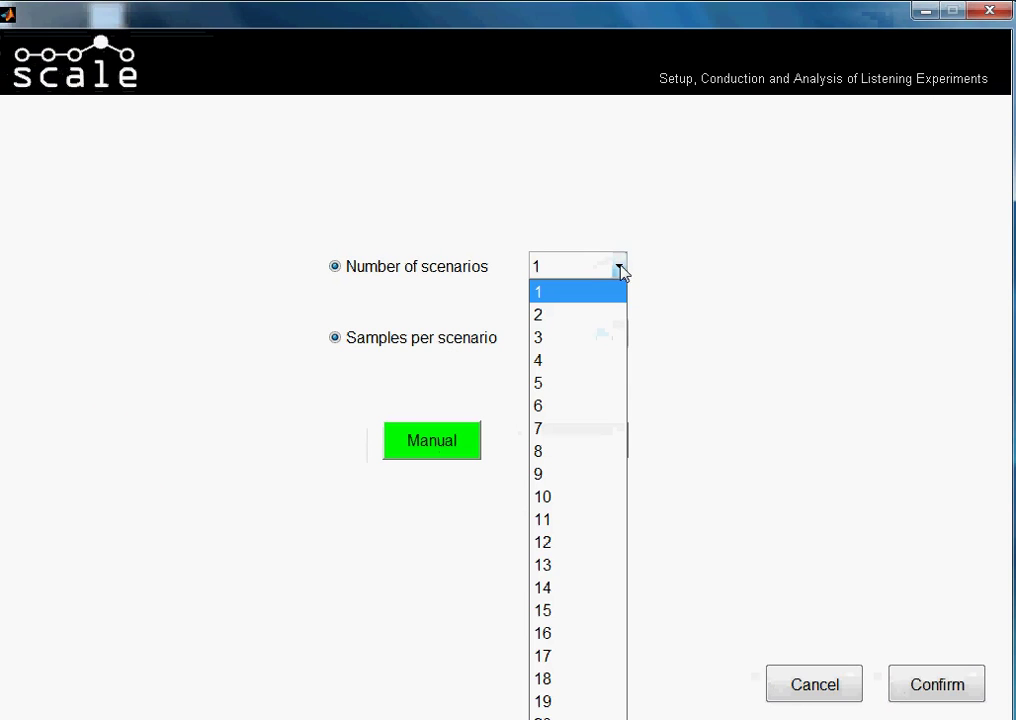
click(576, 385)
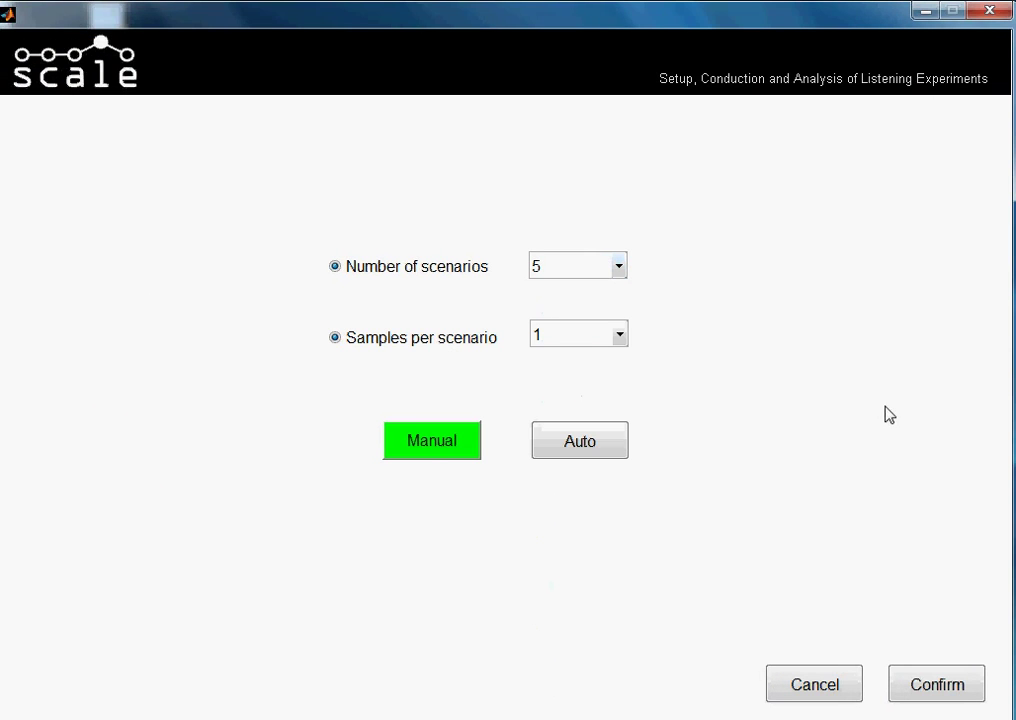
click(937, 685)
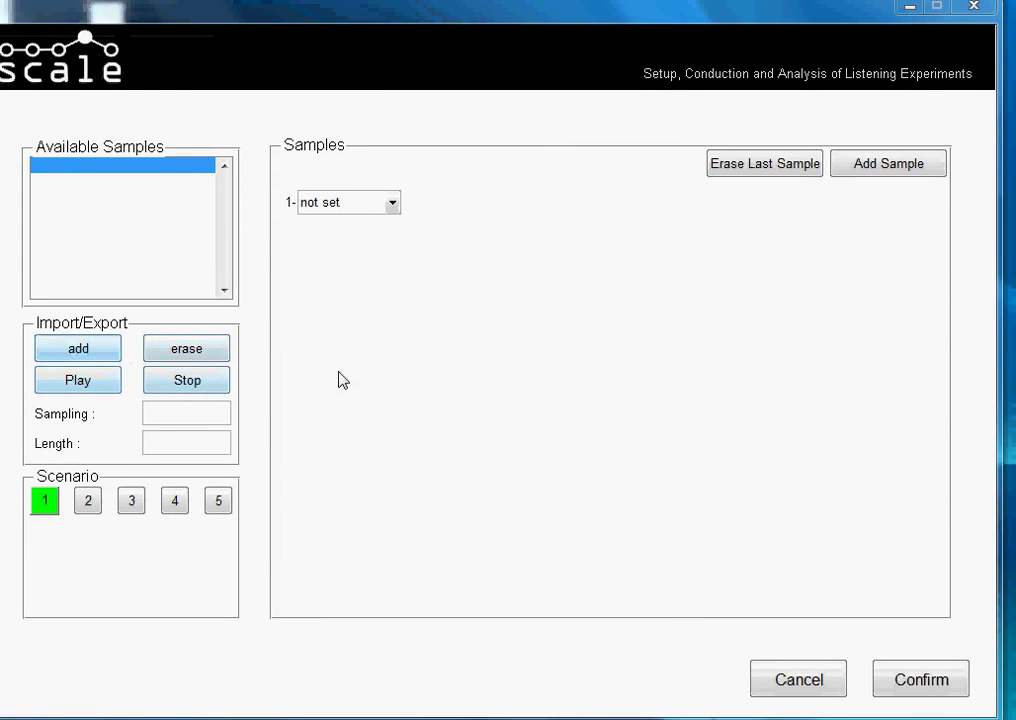
Import the range of tone WAV files from tone0125Hz.wav onward in D:\stimuli.
click(62, 250)
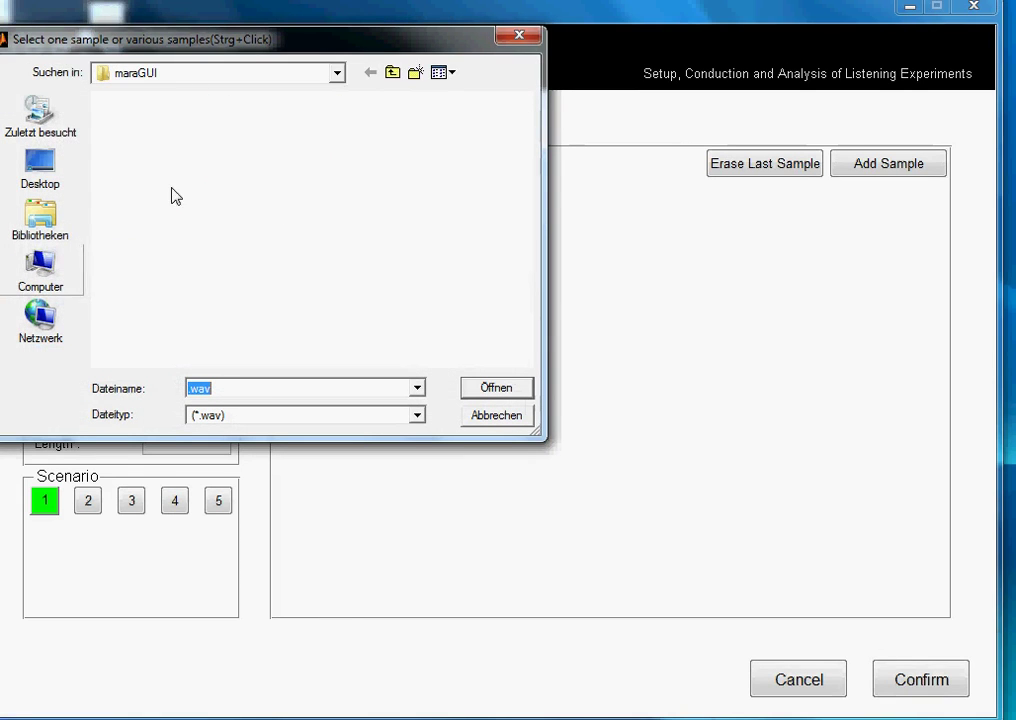
double_click(196, 194)
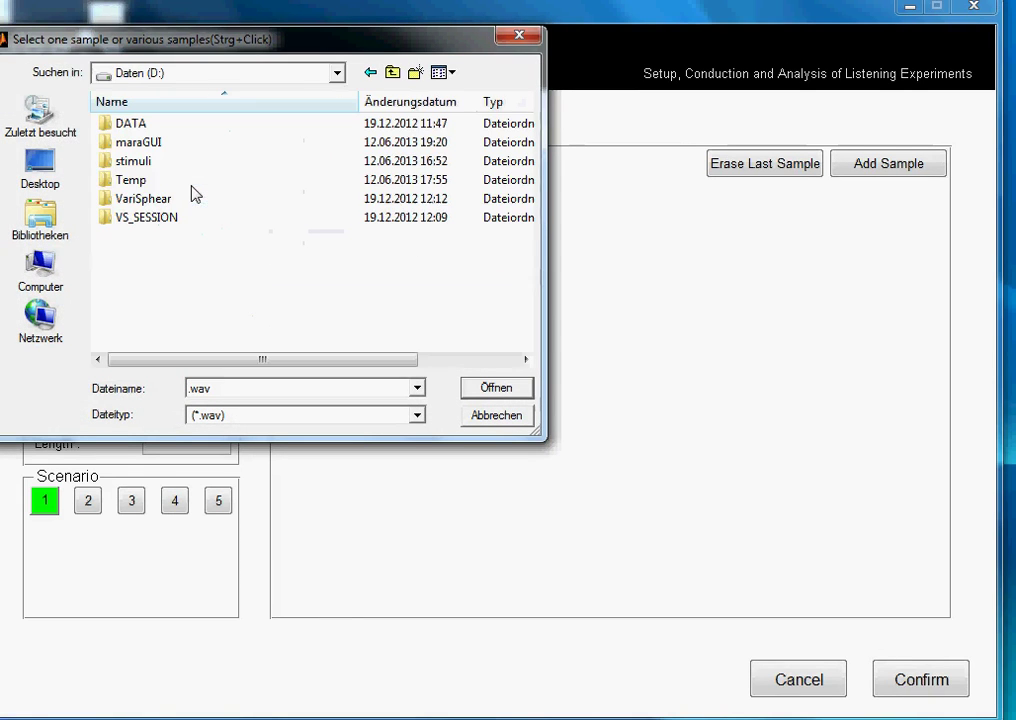
double_click(145, 161)
click(157, 127)
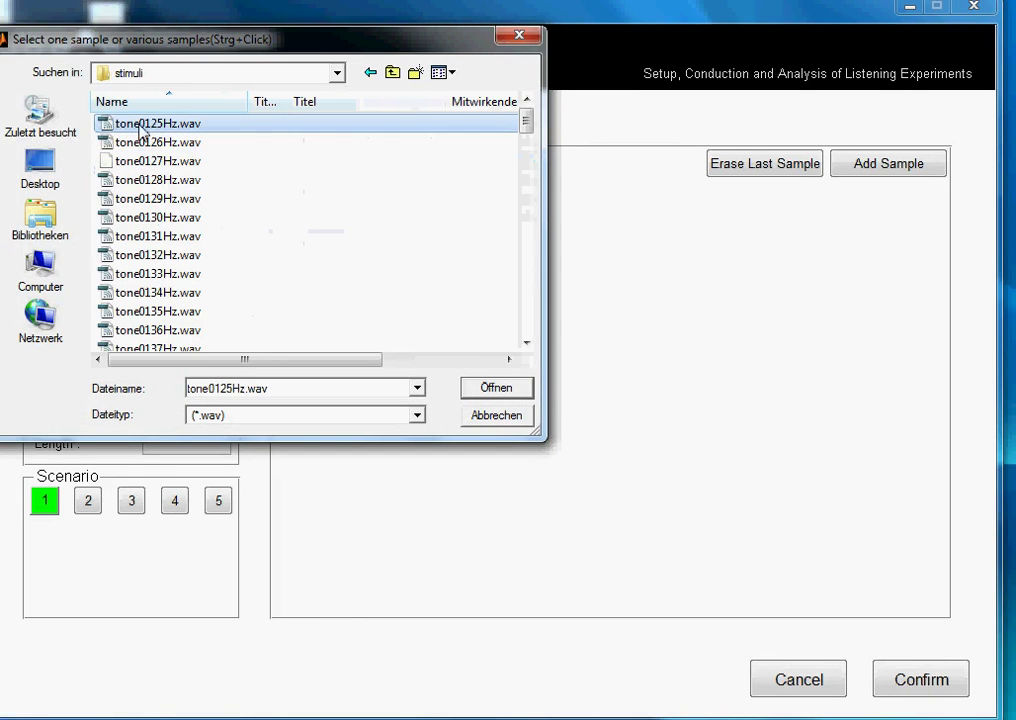
scroll(202, 312, down, 6)
scroll(200, 313, down, 2)
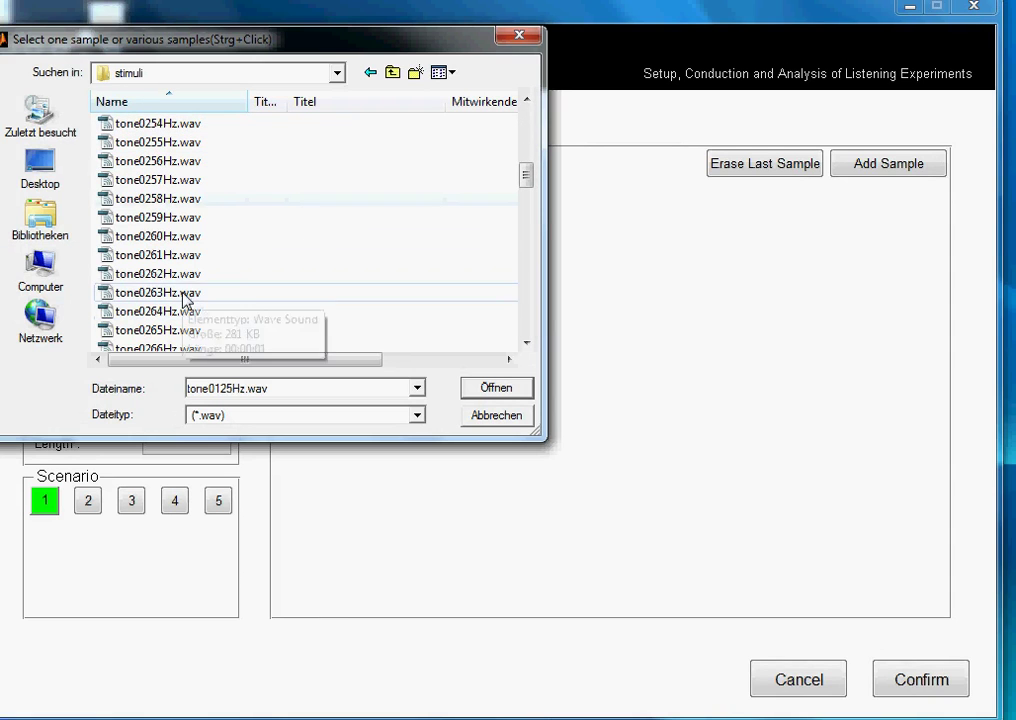
shift+click(195, 274)
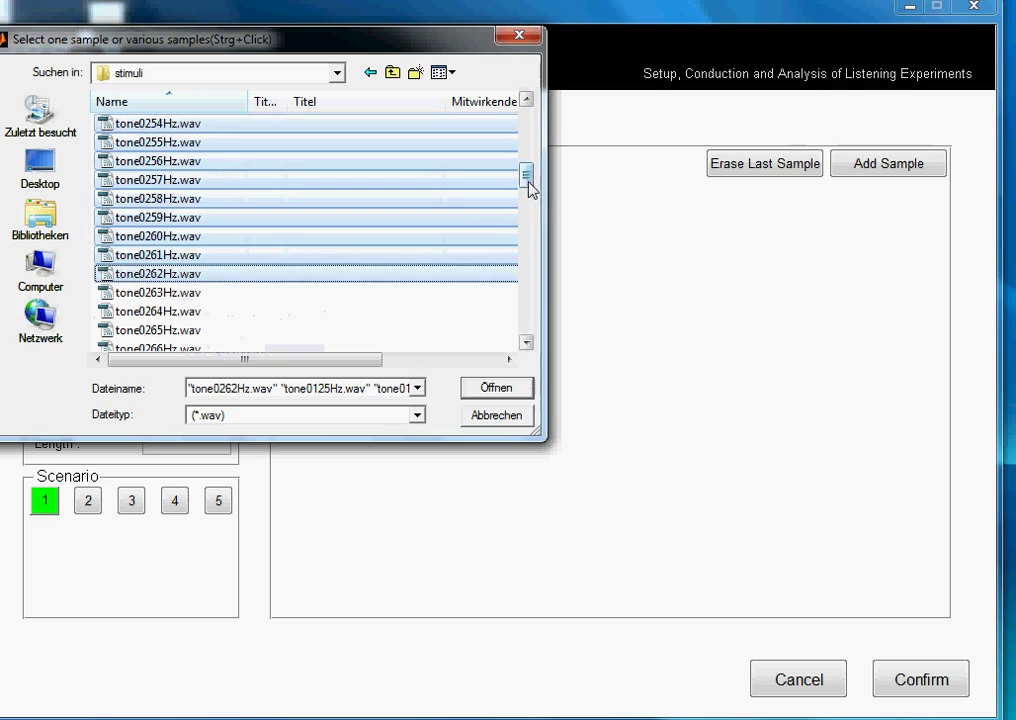
drag(529, 190, 513, 356)
shift+click(290, 334)
click(470, 387)
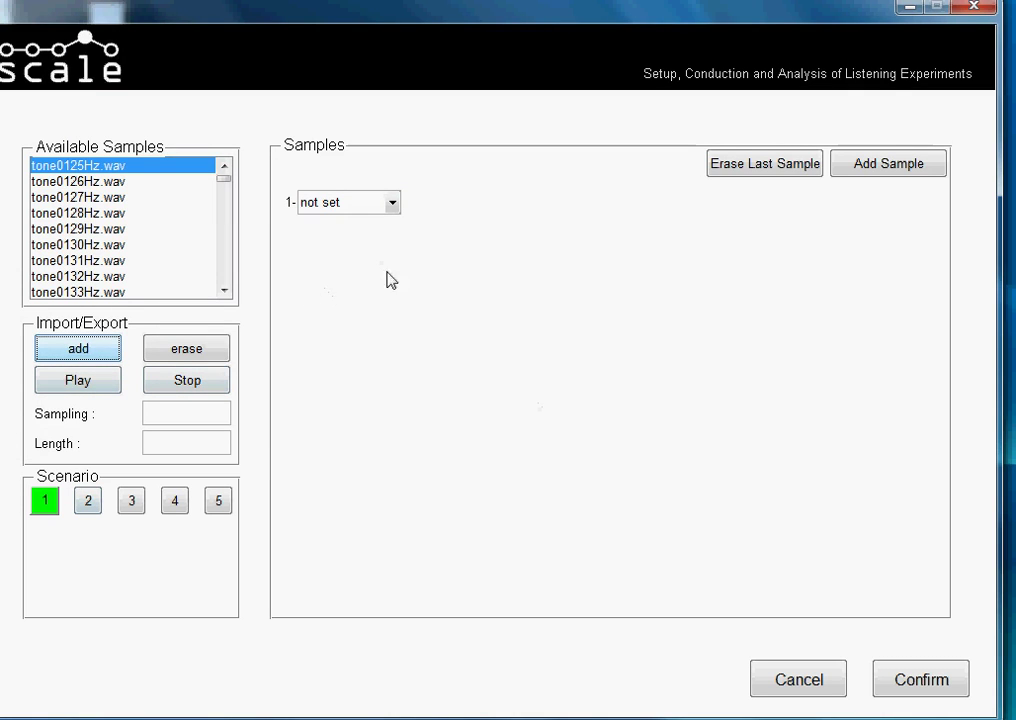
drag(512, 18, 535, 18)
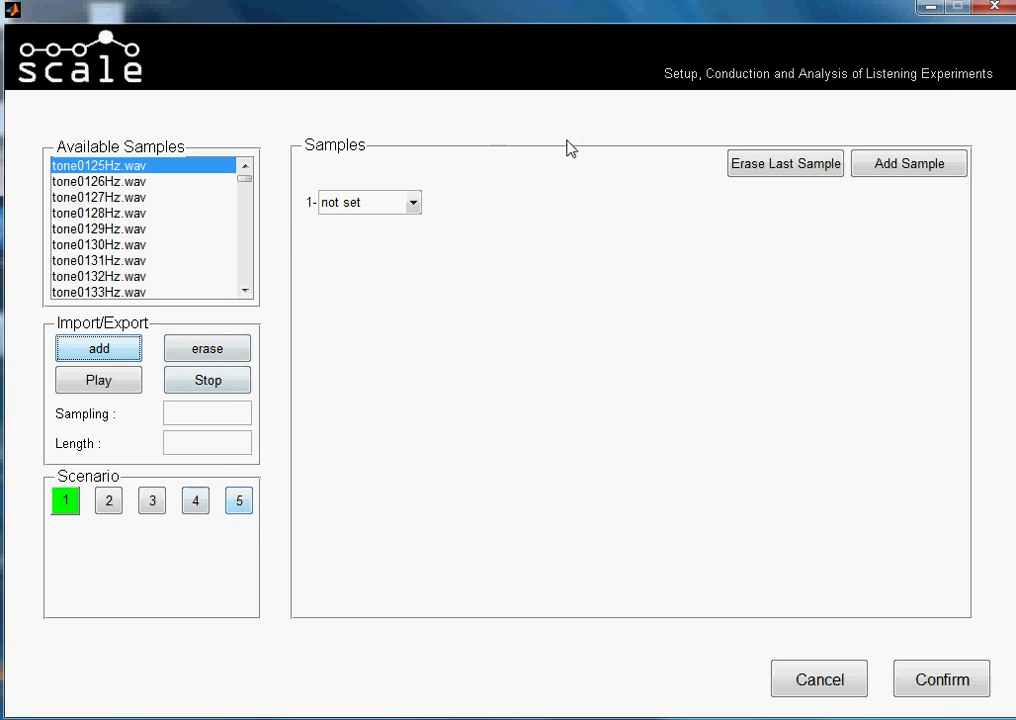
Assign tone0125Hz.wav to scenario 1 and tone0250Hz.wav to scenario 2.
click(413, 204)
click(399, 245)
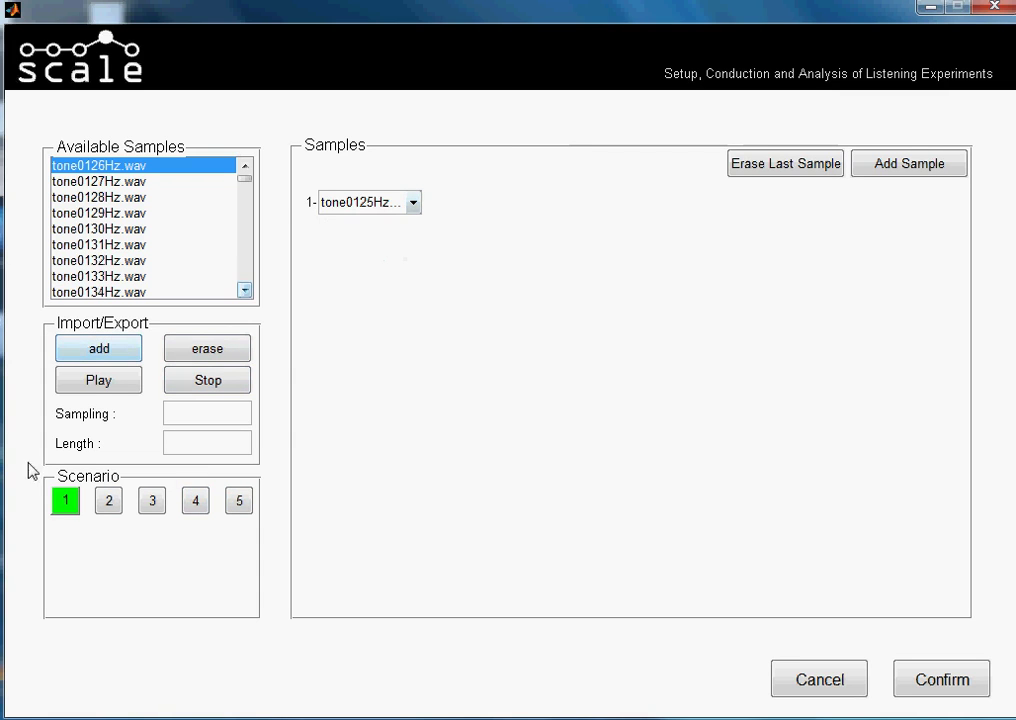
click(106, 502)
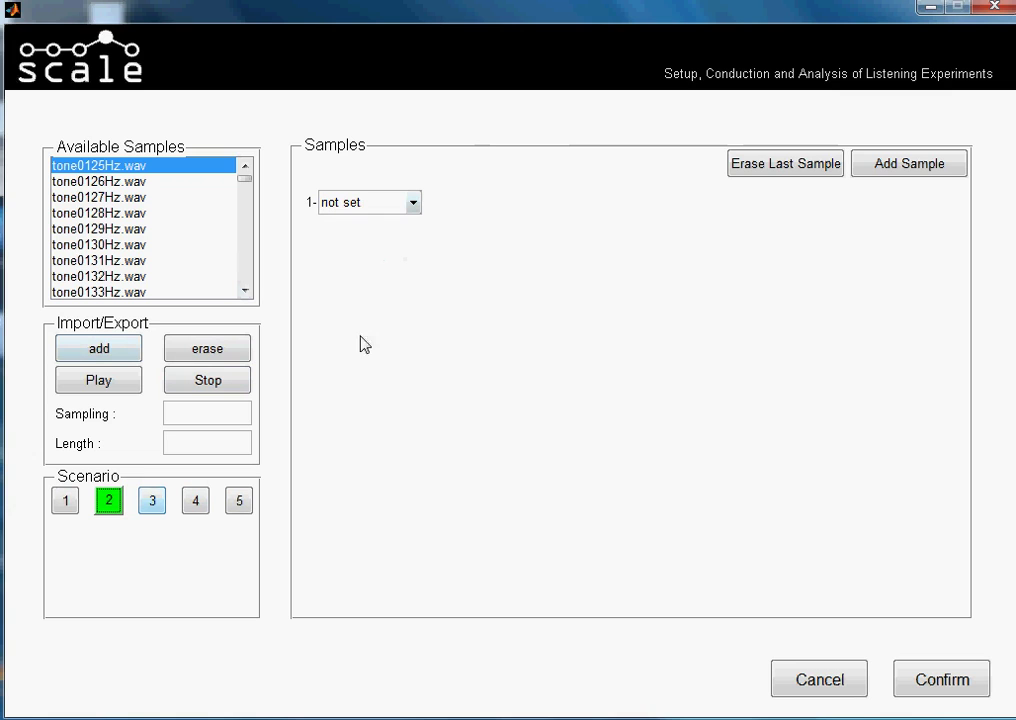
click(413, 204)
click(395, 265)
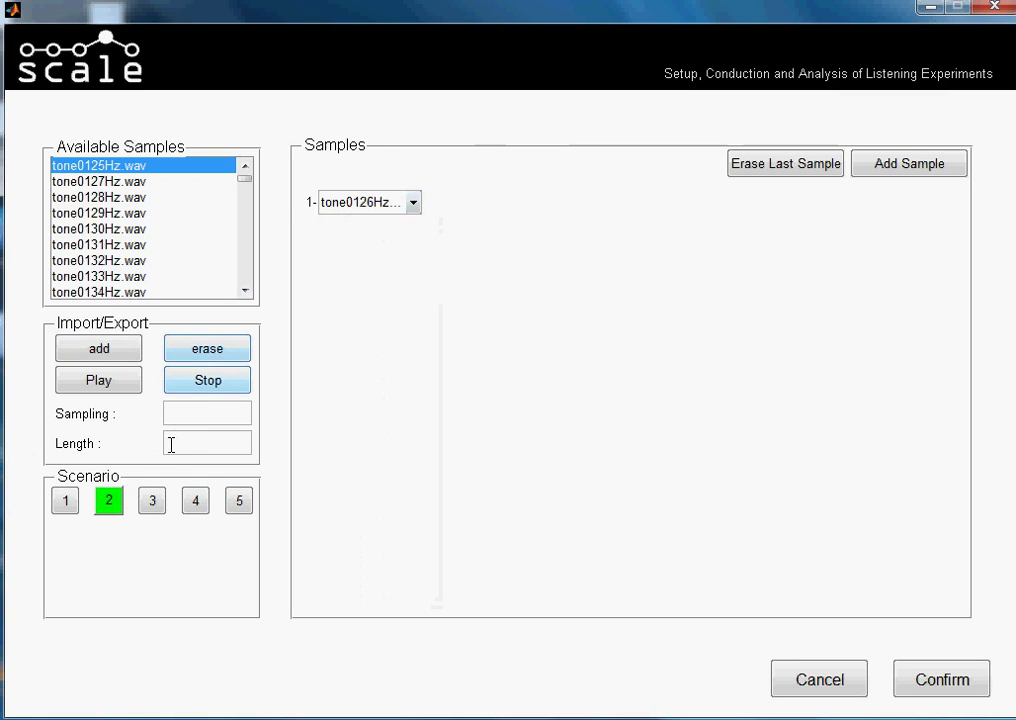
click(413, 202)
drag(438, 263, 442, 363)
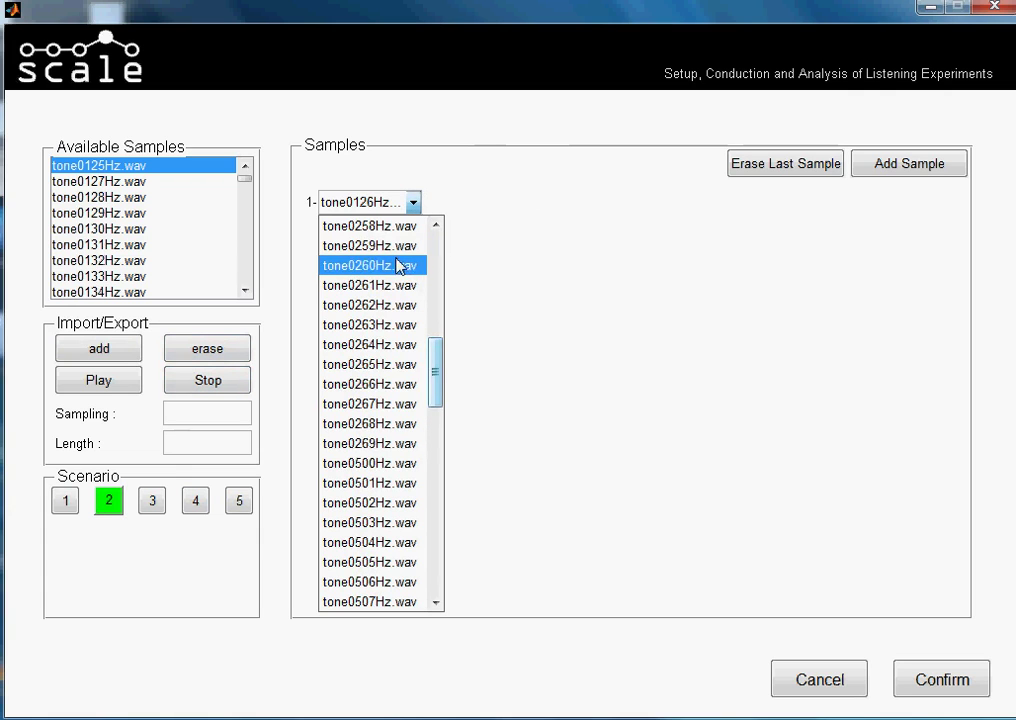
scroll(400, 270, up, 2)
scroll(394, 270, up, 1)
click(396, 243)
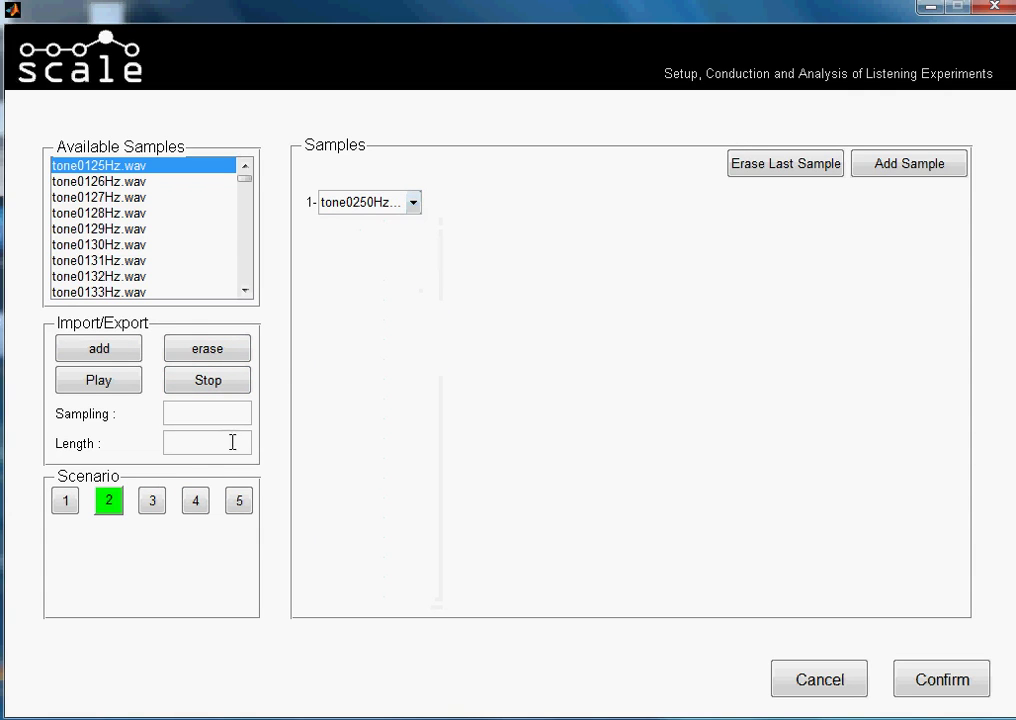
Assign tone0500Hz.wav to scenario 3 and tone1000Hz.wav to scenario 4.
click(152, 500)
click(411, 203)
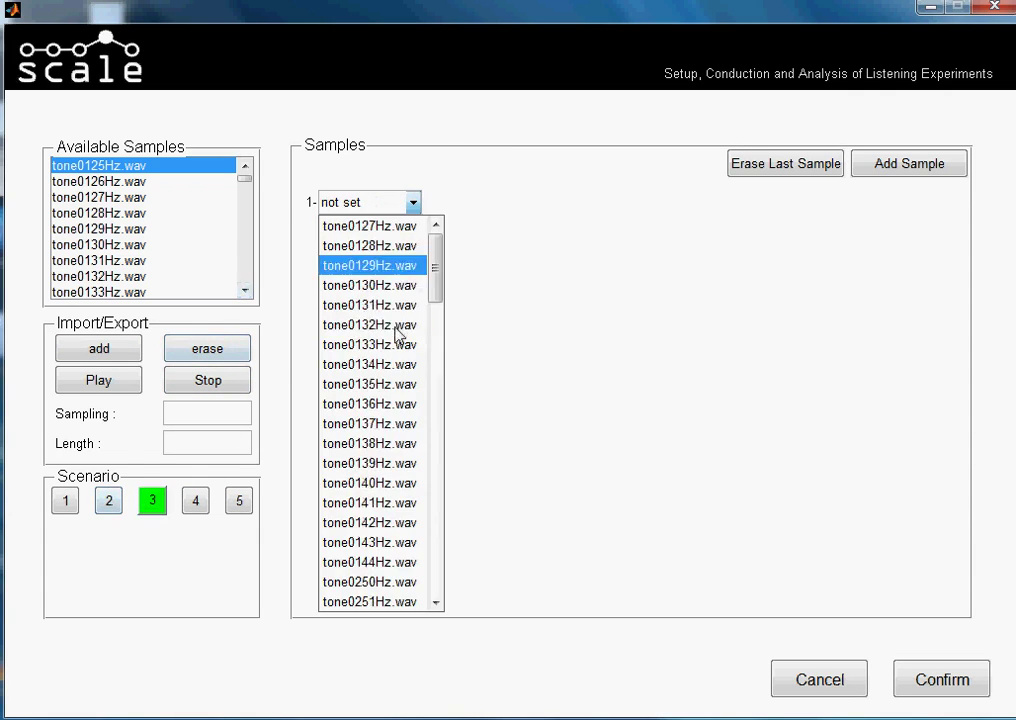
scroll(400, 350, down, 7)
scroll(400, 365, down, 7)
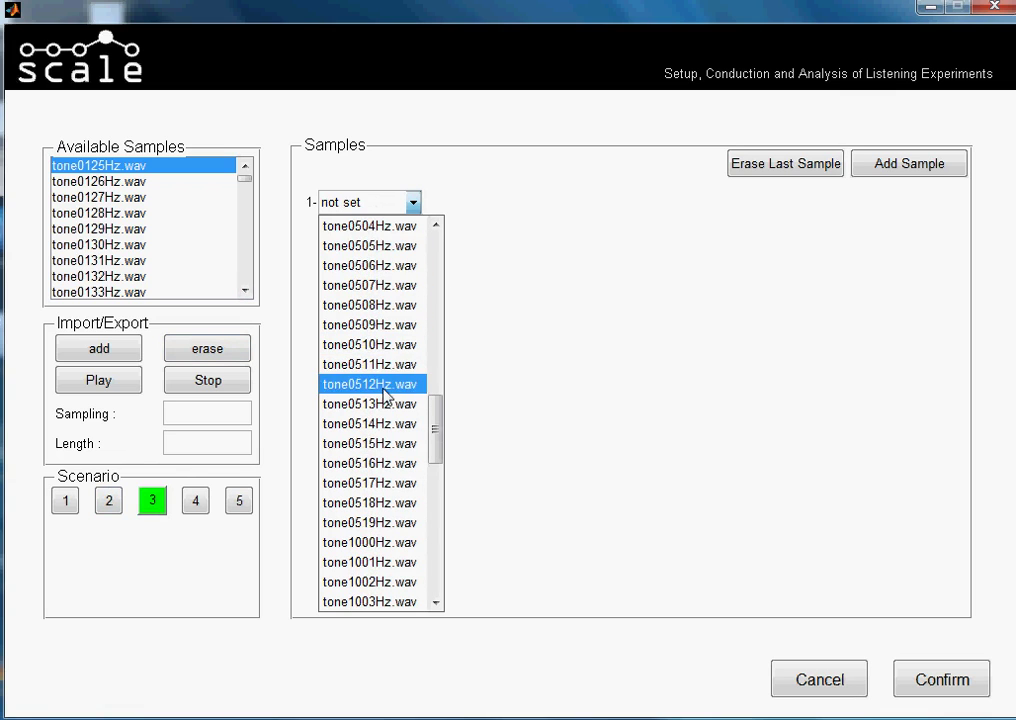
scroll(388, 290, up, 3)
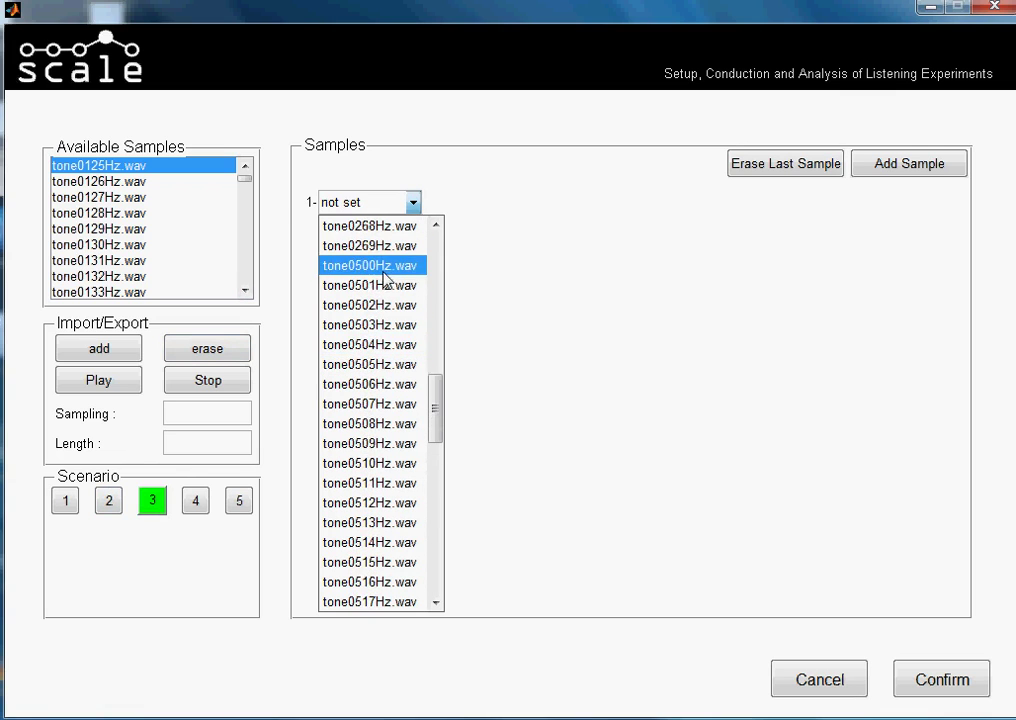
click(386, 262)
click(195, 501)
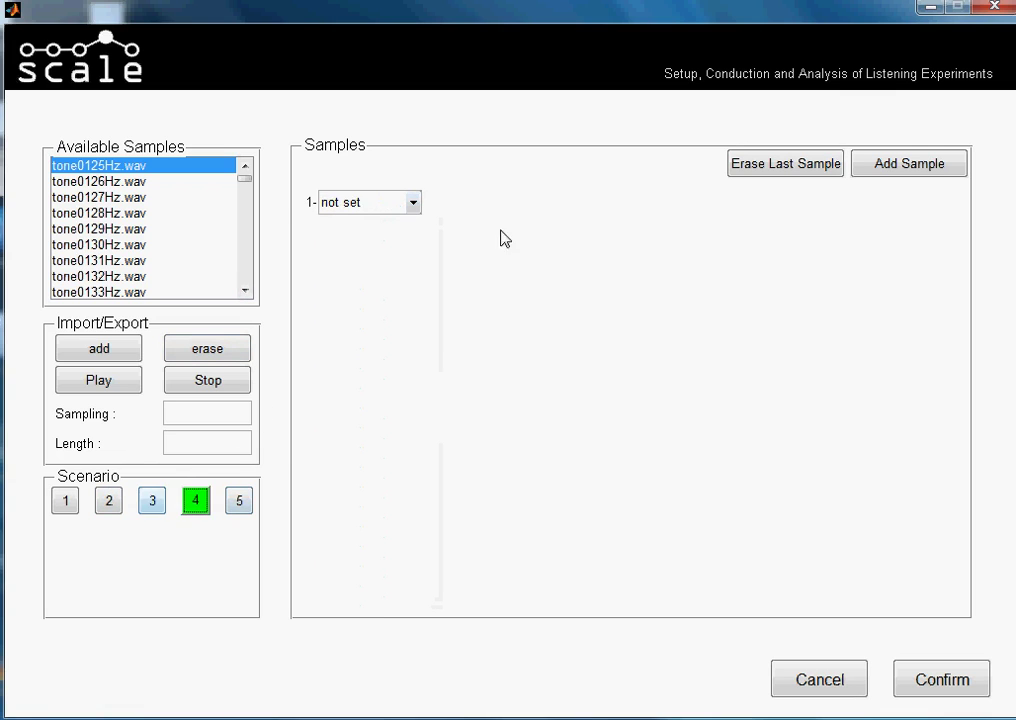
click(410, 205)
scroll(392, 283, down, 7)
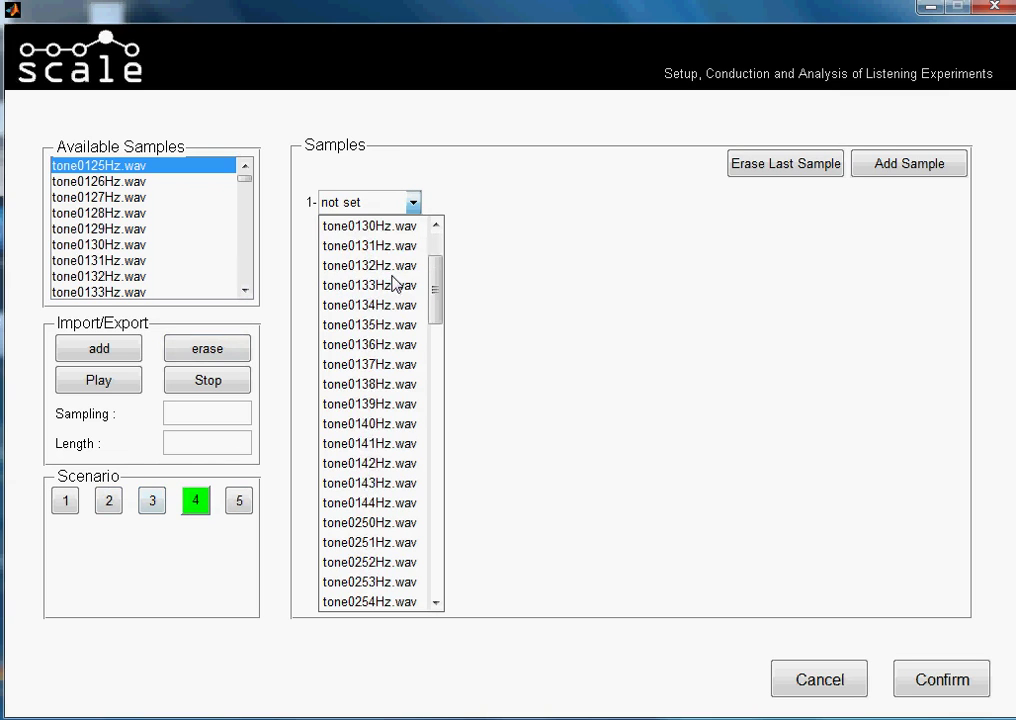
scroll(390, 440, down, 11)
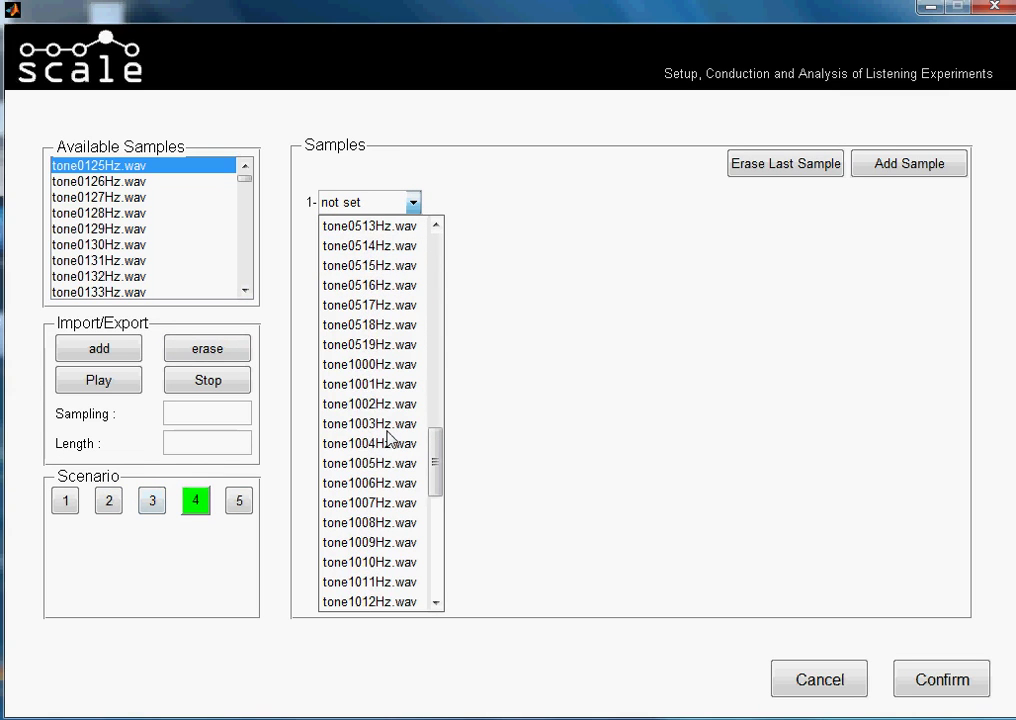
click(395, 364)
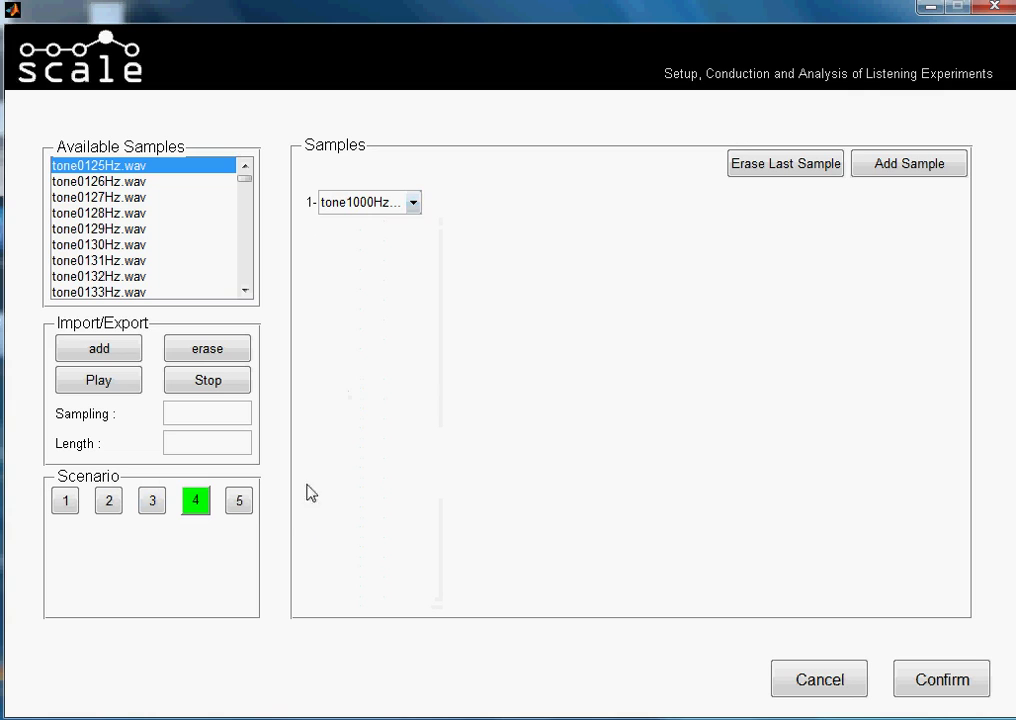
Give scenario 5 three samples, tone0125Hz, tone0126Hz and tone0127Hz, then confirm all assignments.
click(240, 506)
click(413, 204)
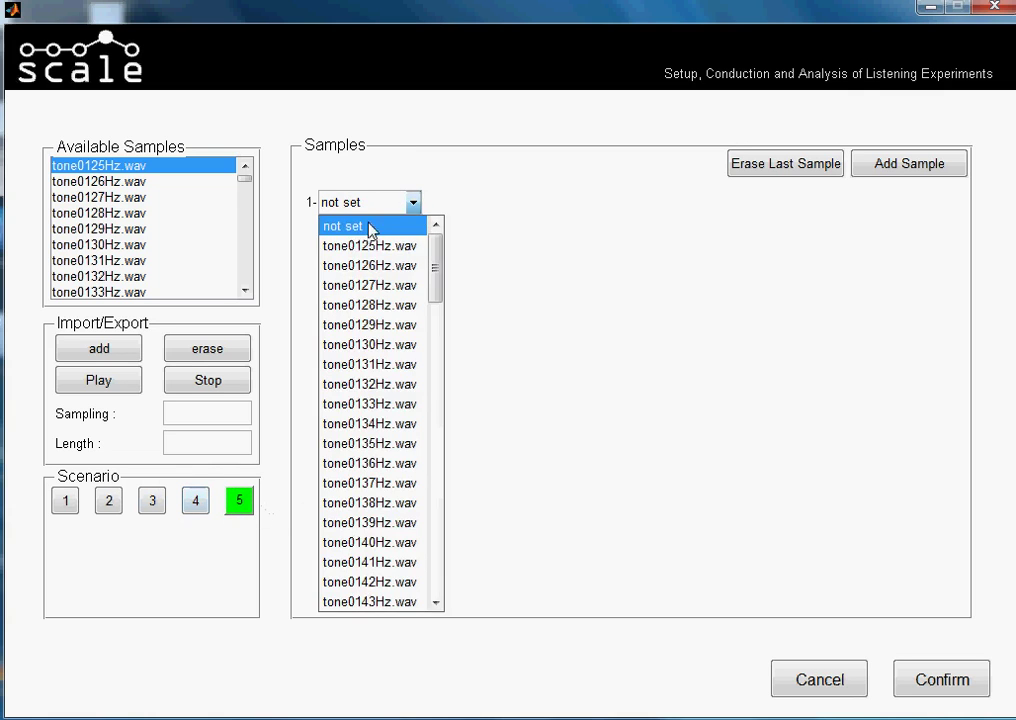
click(370, 248)
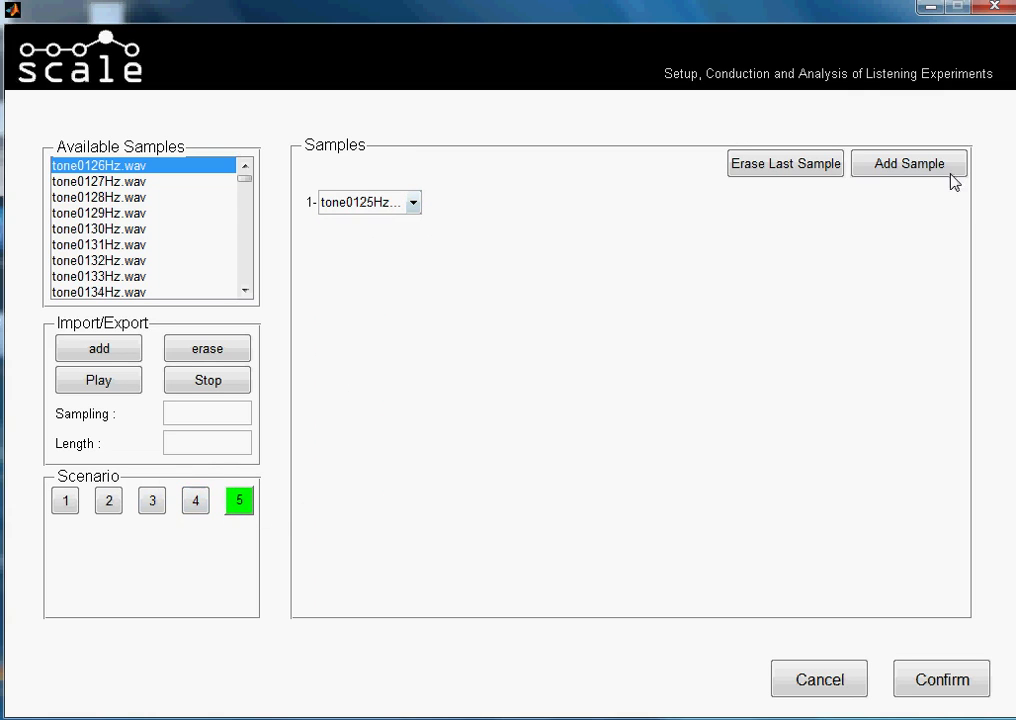
click(928, 176)
click(930, 178)
click(413, 243)
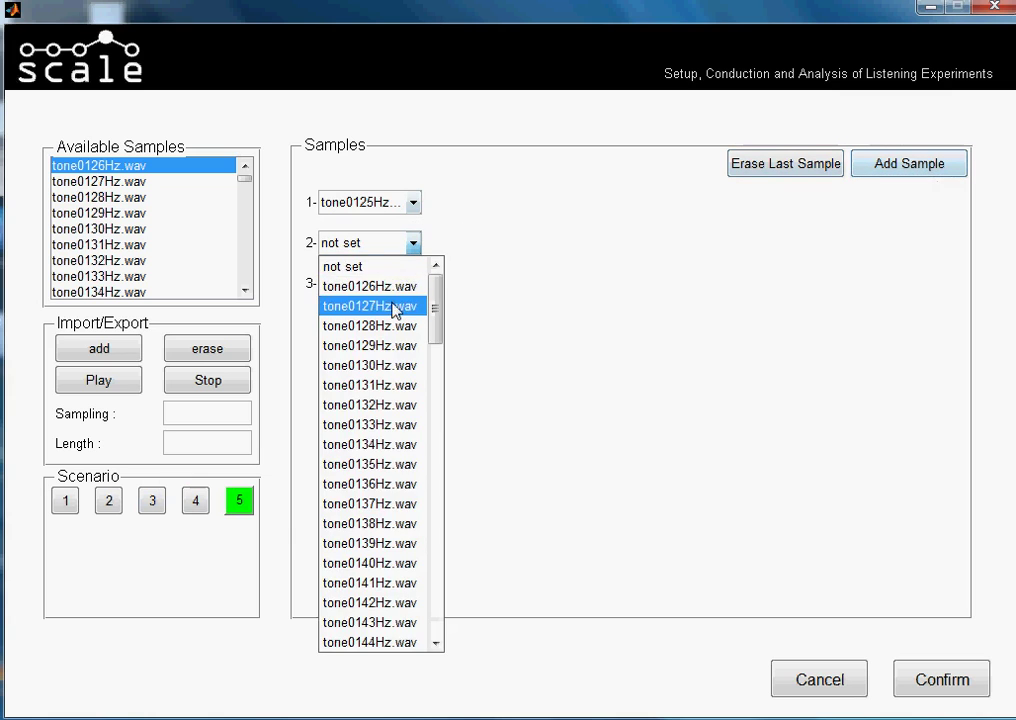
click(397, 288)
click(413, 283)
click(392, 326)
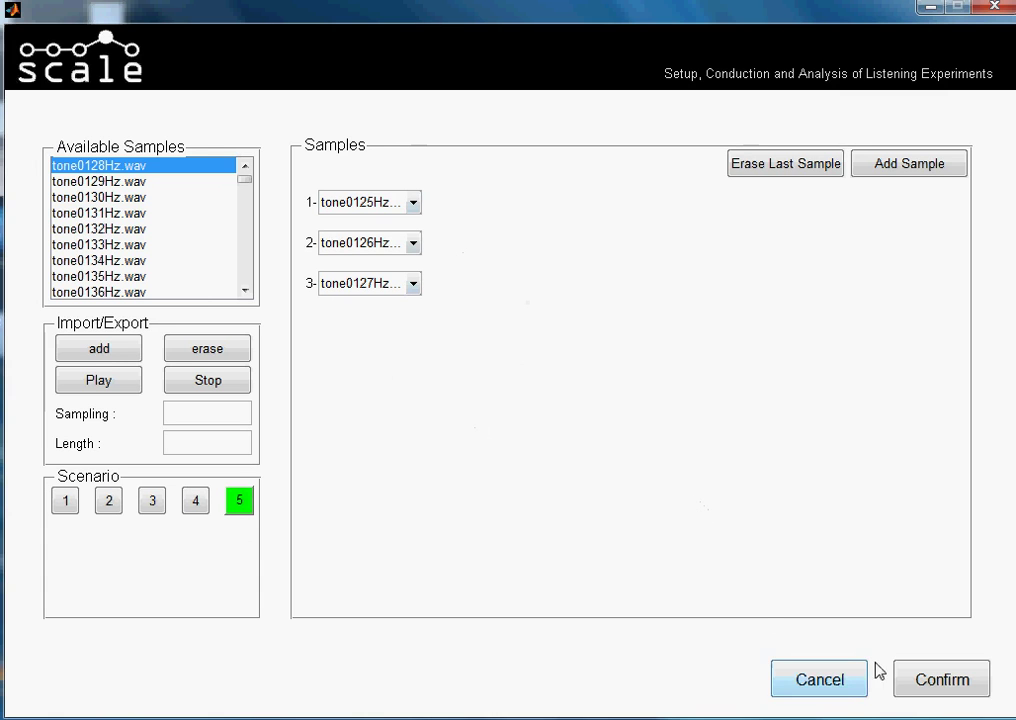
click(937, 700)
Write 'Please subject make the following test. Thanks for your participation. If you have any question ask your master.'.
click(764, 543)
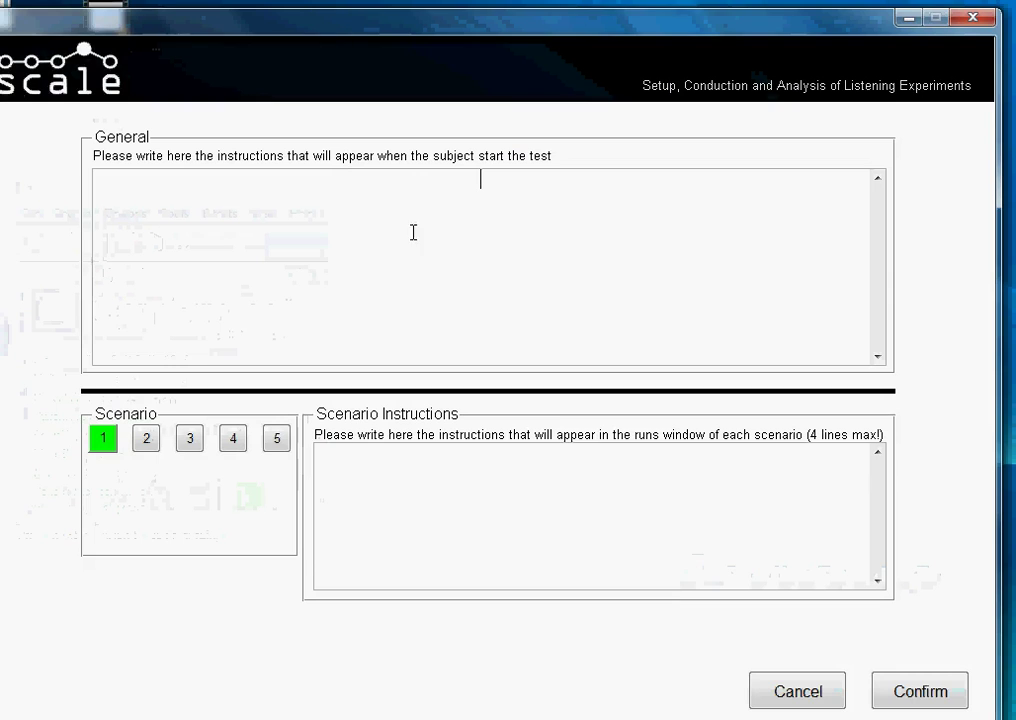
text(P)
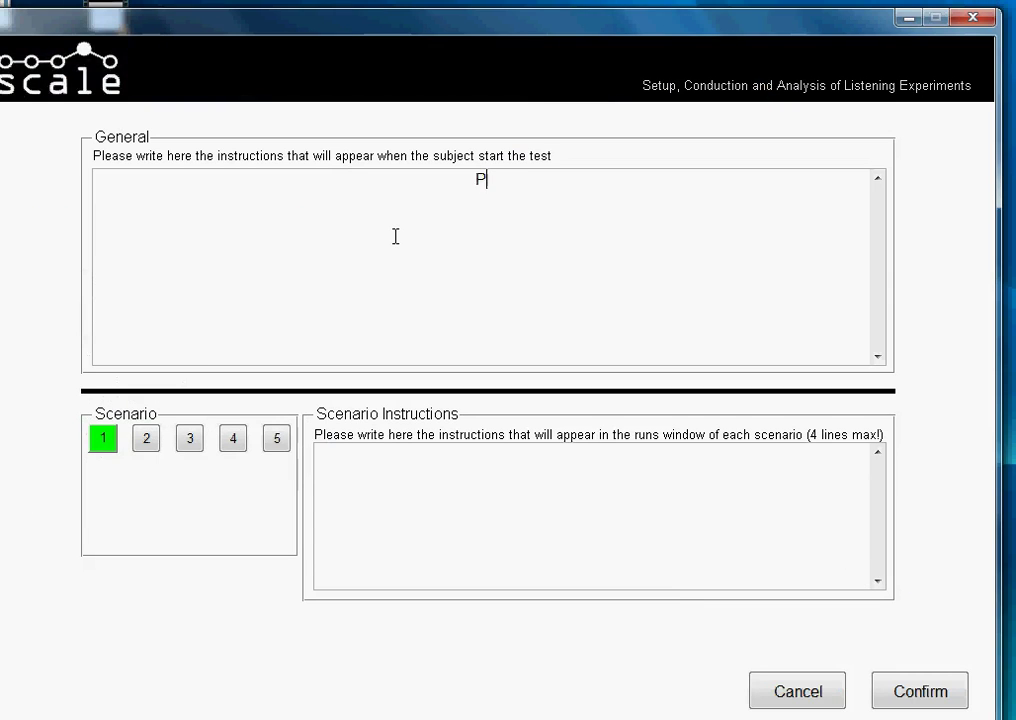
text(lease subje)
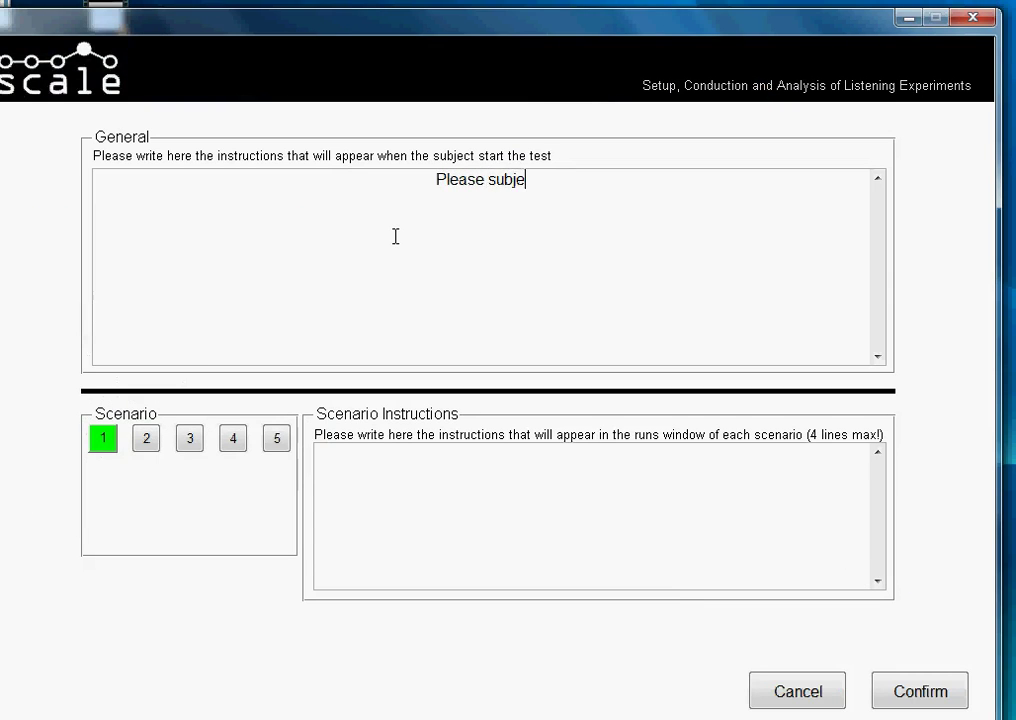
text(ct make the fo)
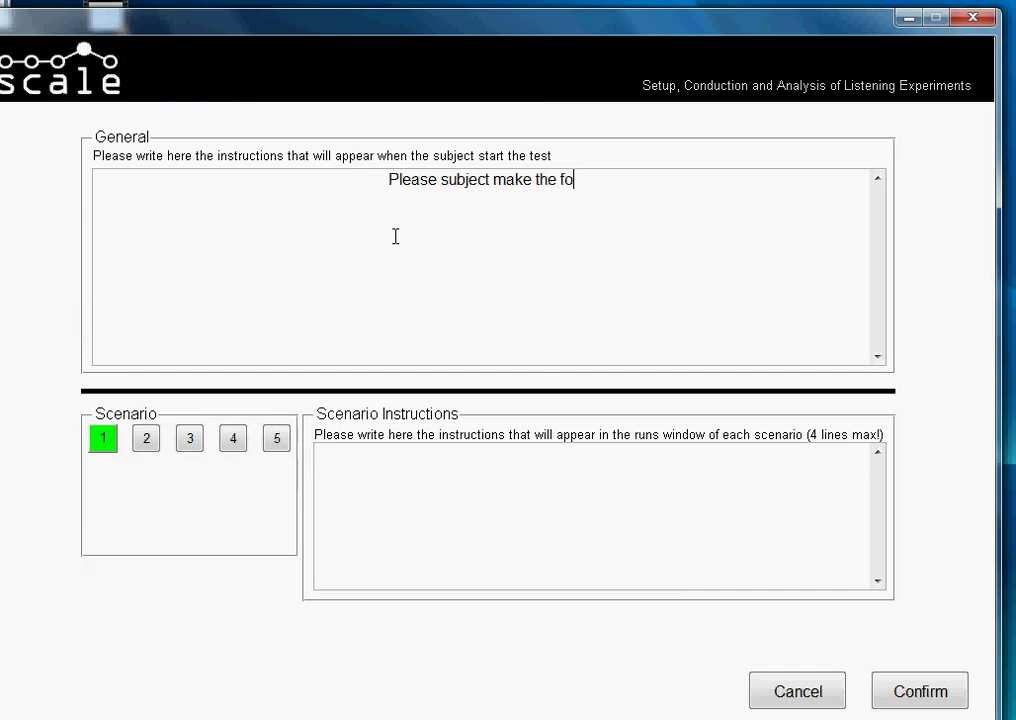
text(llowing te)
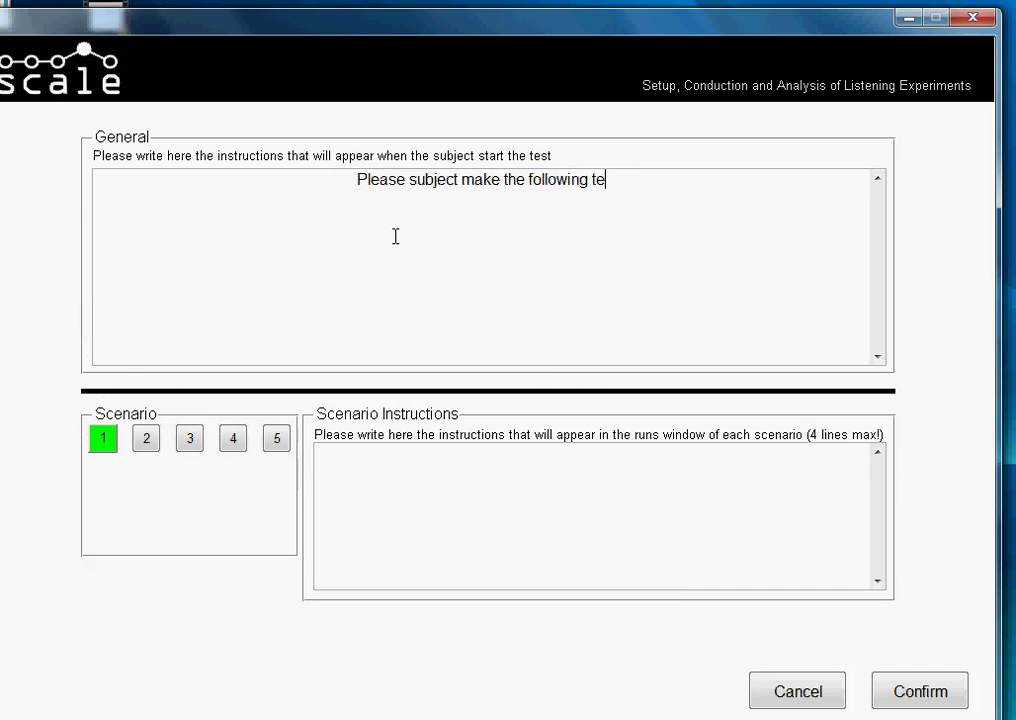
text(st. Thanks )
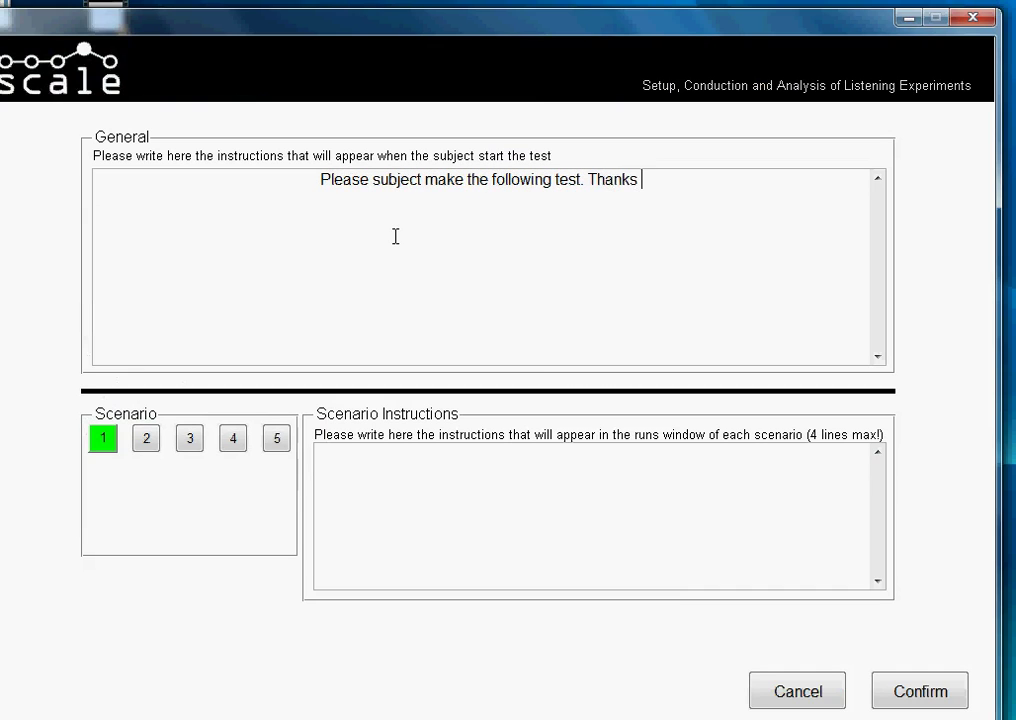
text(for you)
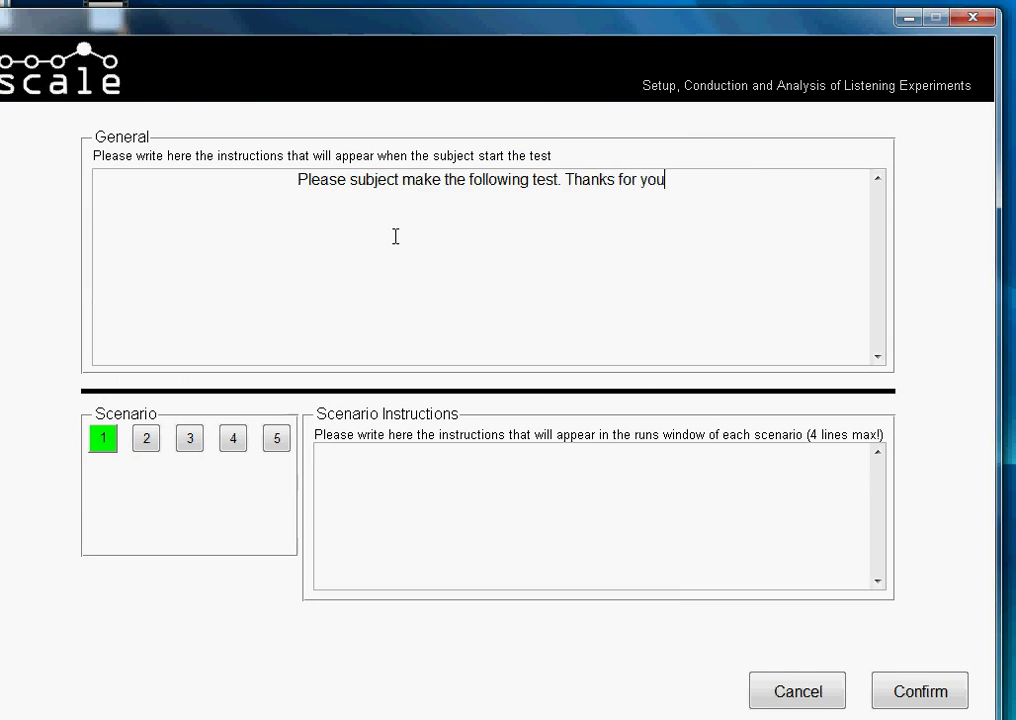
text(r participia)
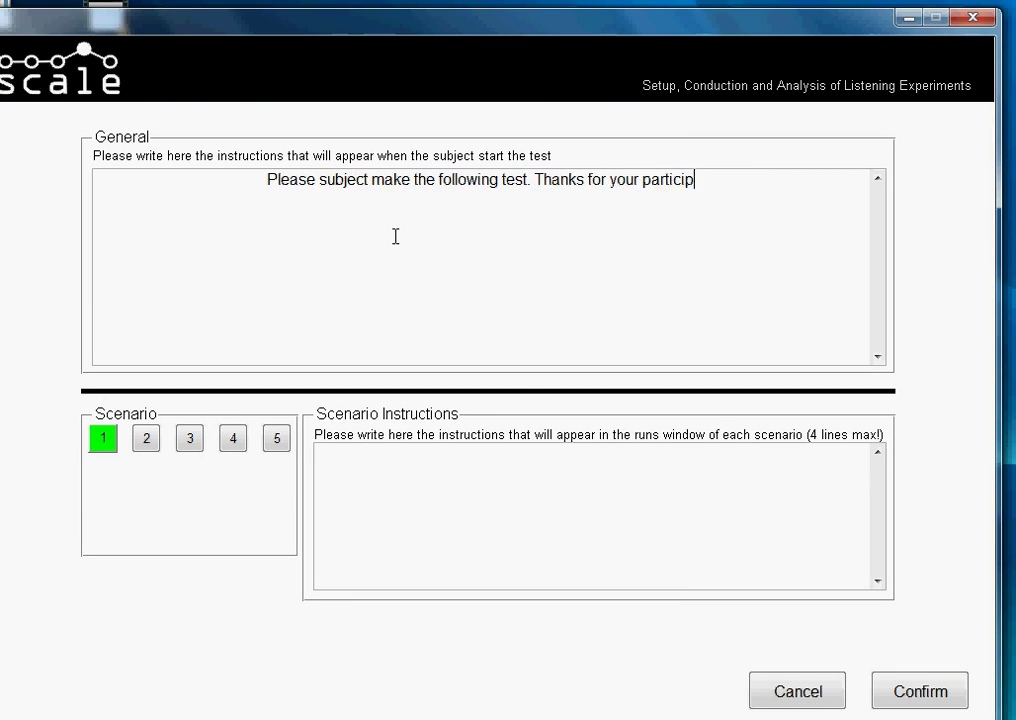
key(BackSpace)
key(BackSpace)
text(ation)
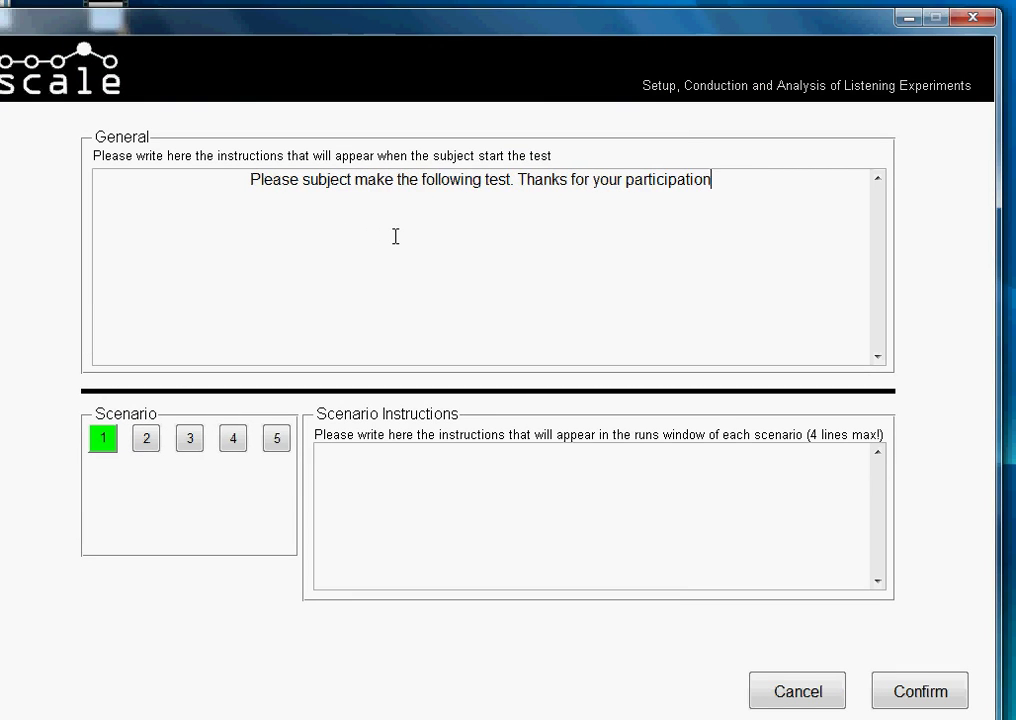
text(. If )
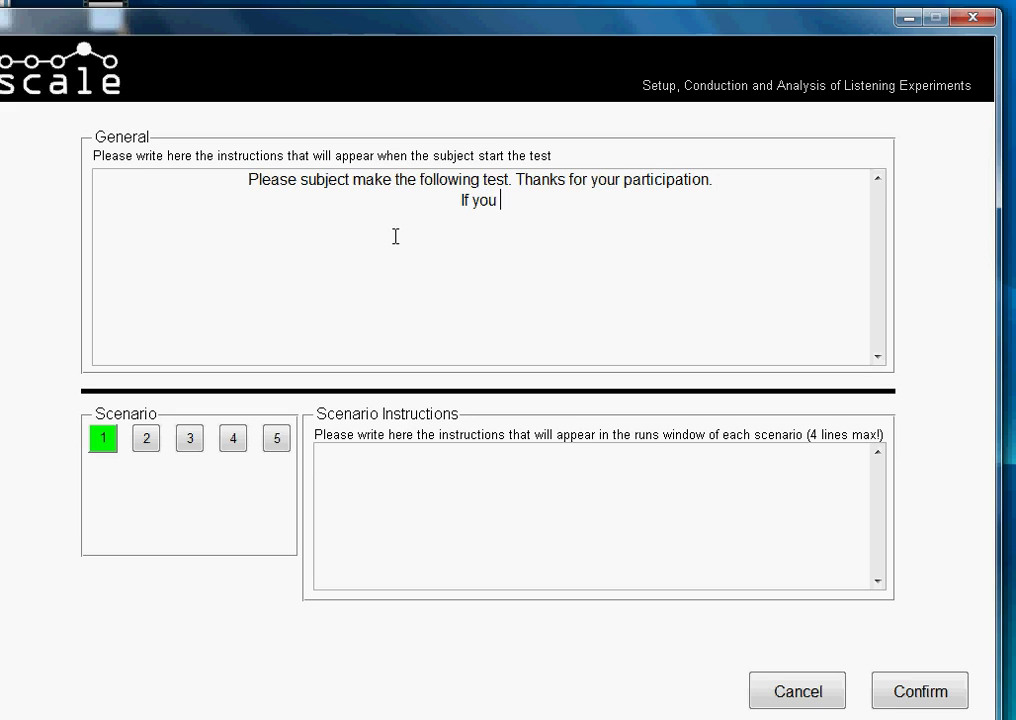
text(you have any qu)
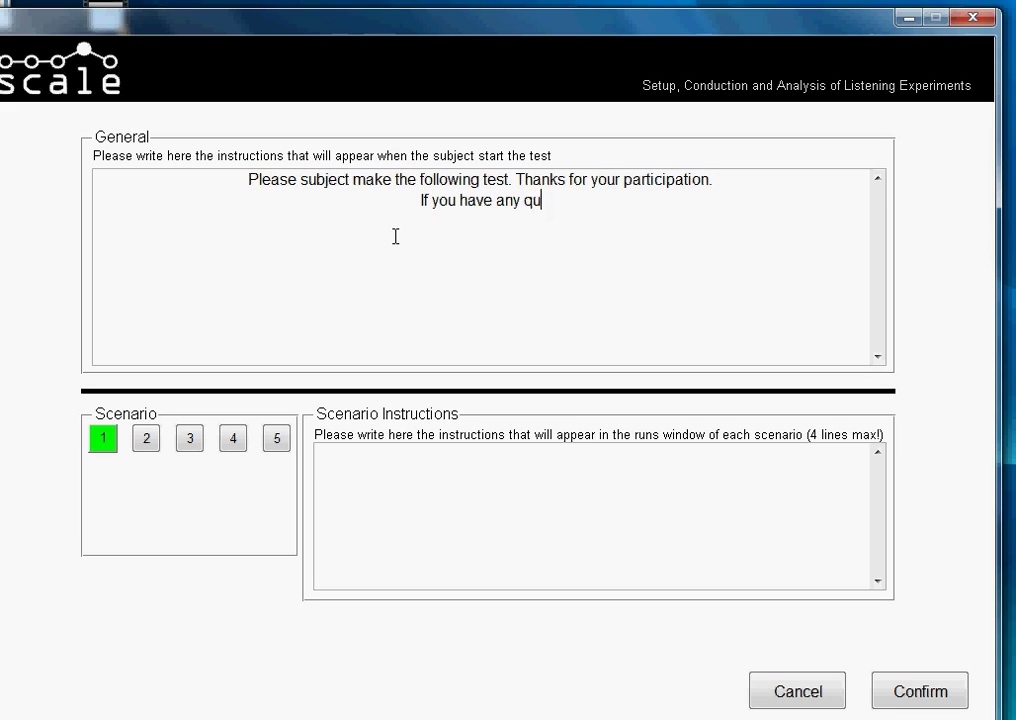
text(estion ask your)
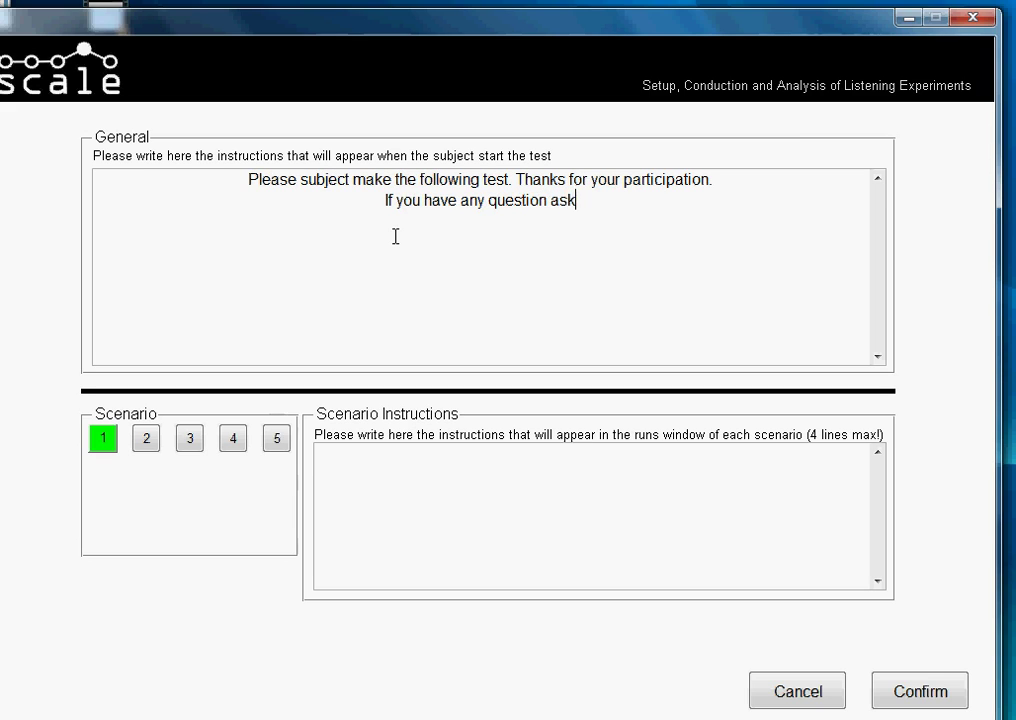
key(BackSpace)
key(BackSpace)
key(BackSpace)
key(BackSpace)
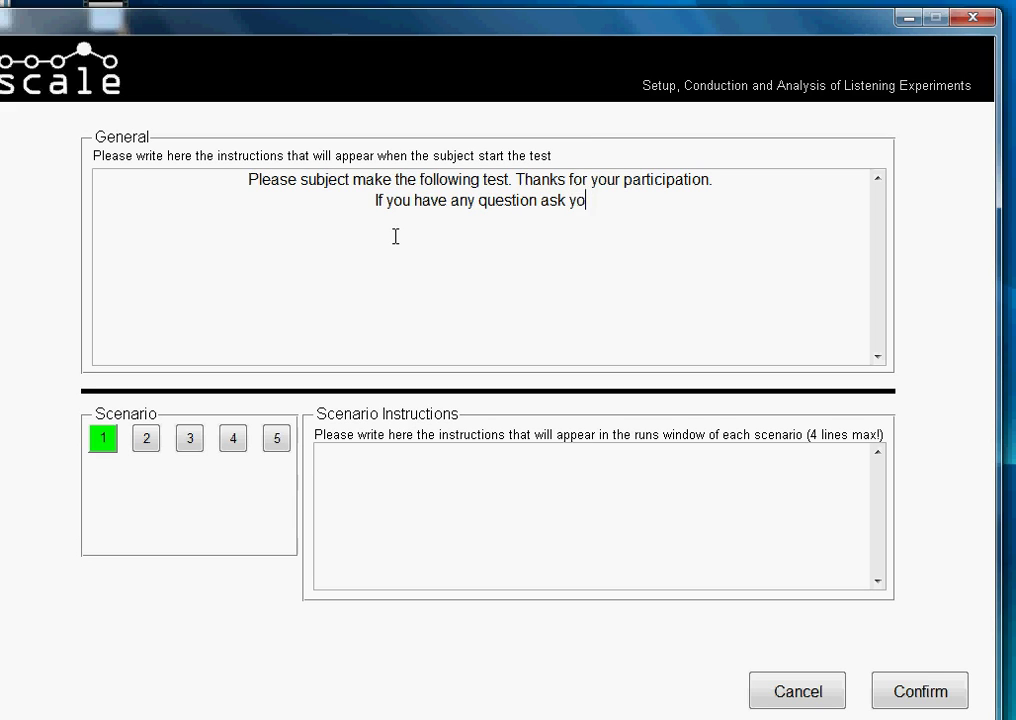
text(you)
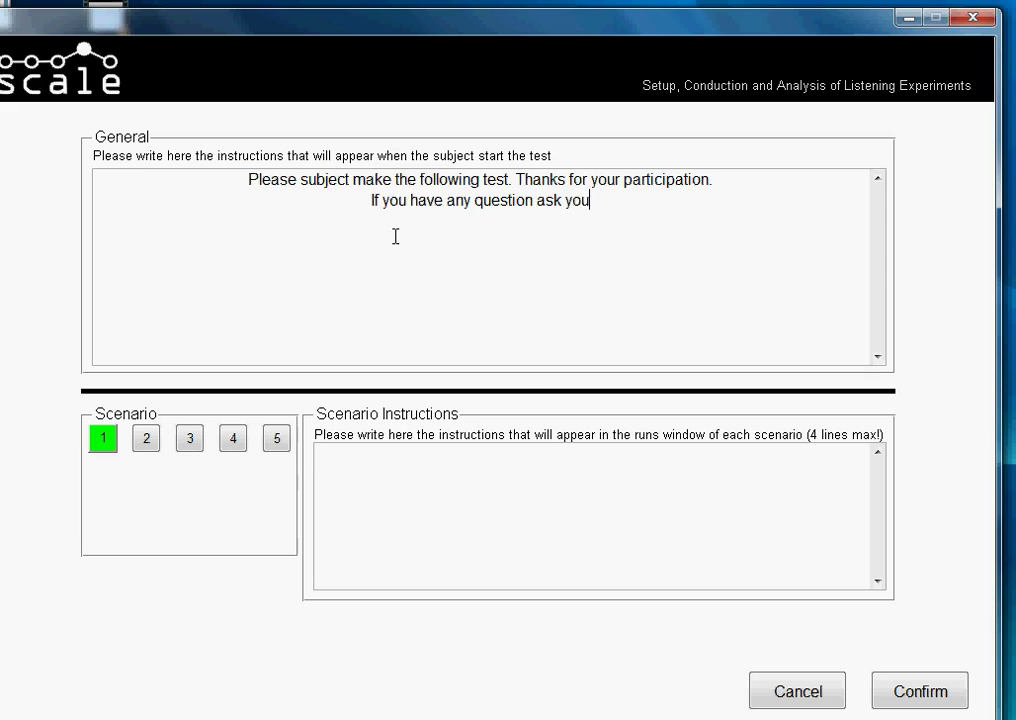
text(r master.)
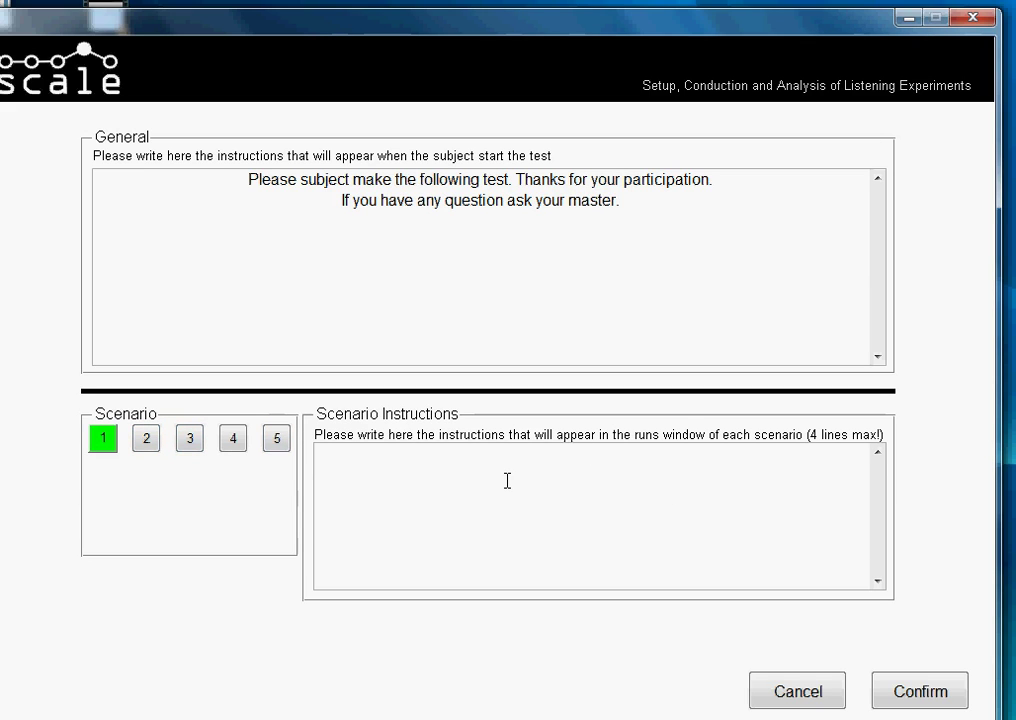
Write "Please rate the following items or comparations." as Scenario 1's instruction and select it for copying.
text(Please rate th)
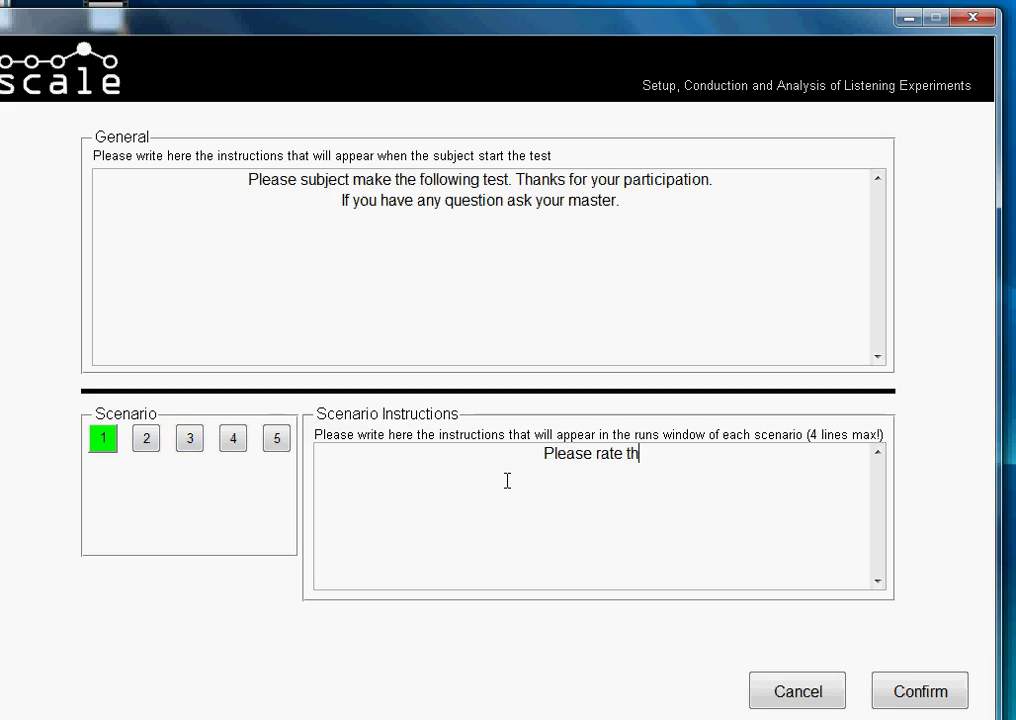
text(e followi)
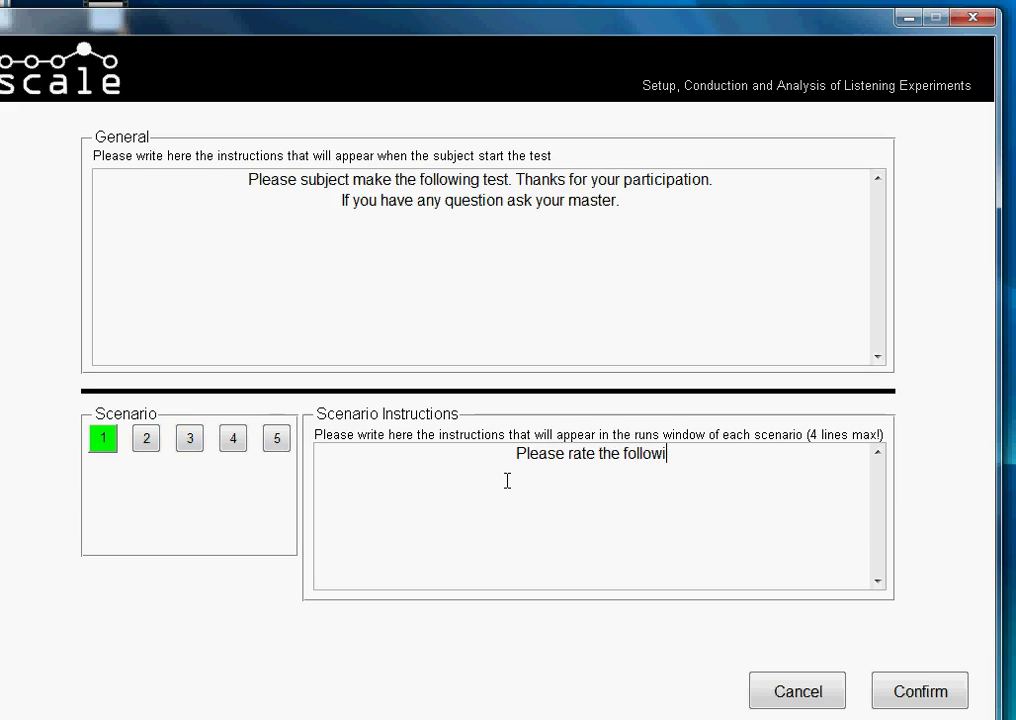
text(ng items)
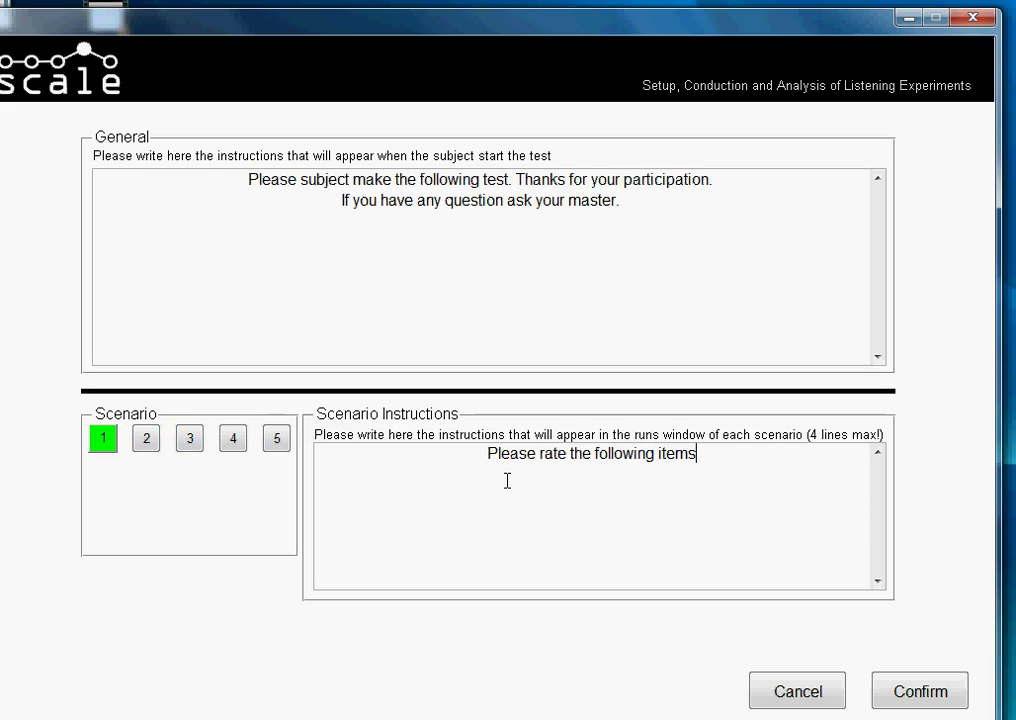
text( or co)
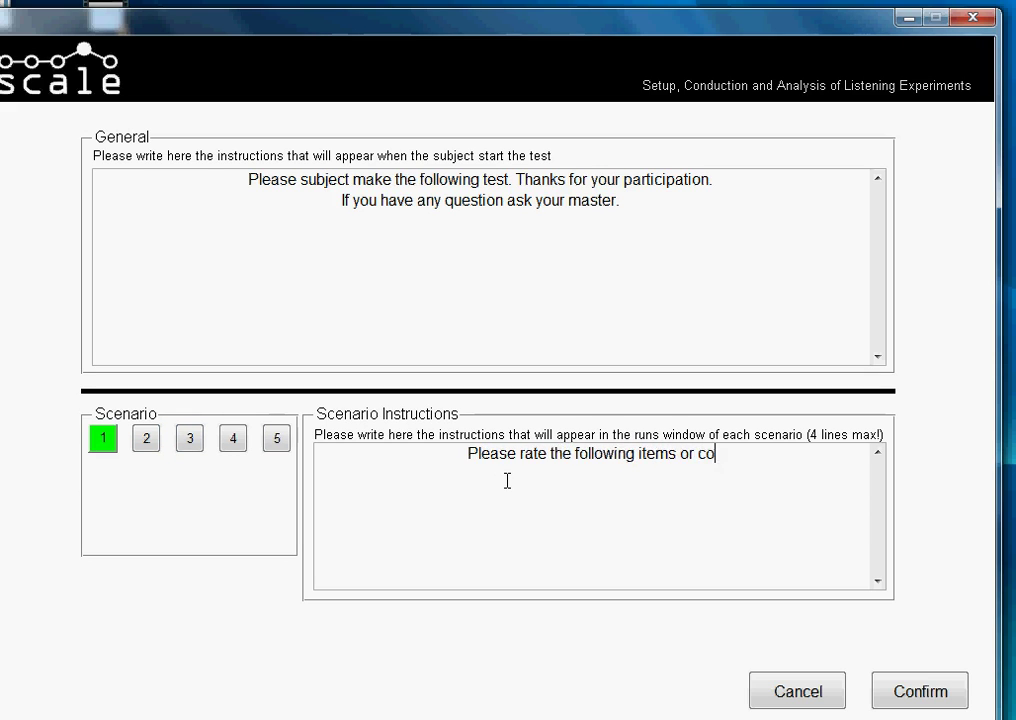
text(mparations.)
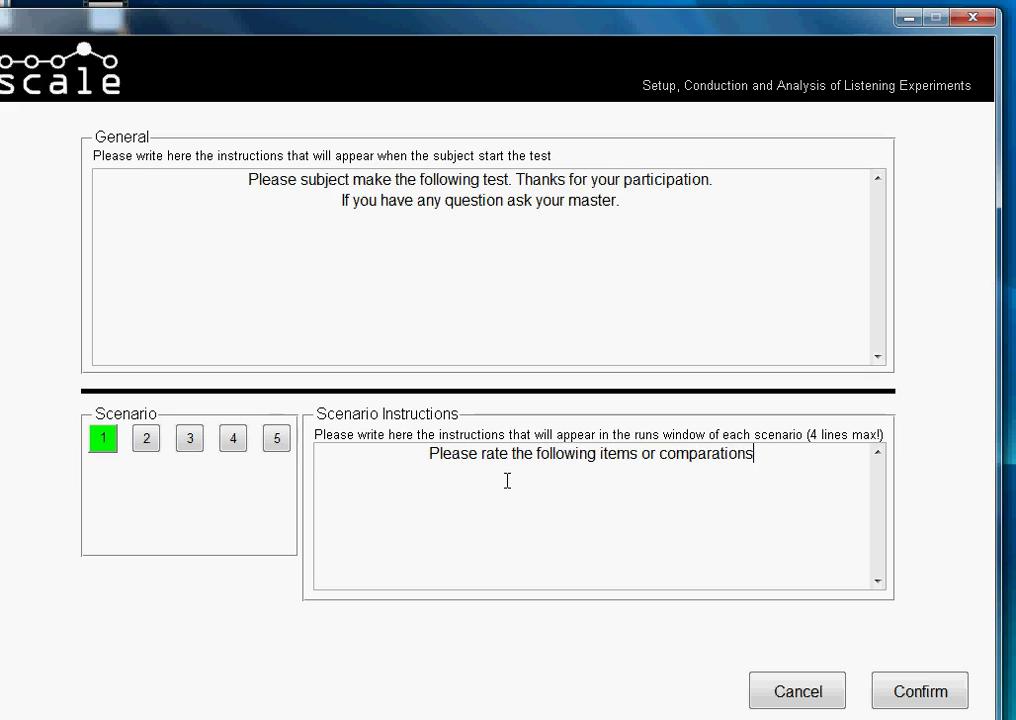
drag(410, 456, 841, 463)
key(ctrl+c)
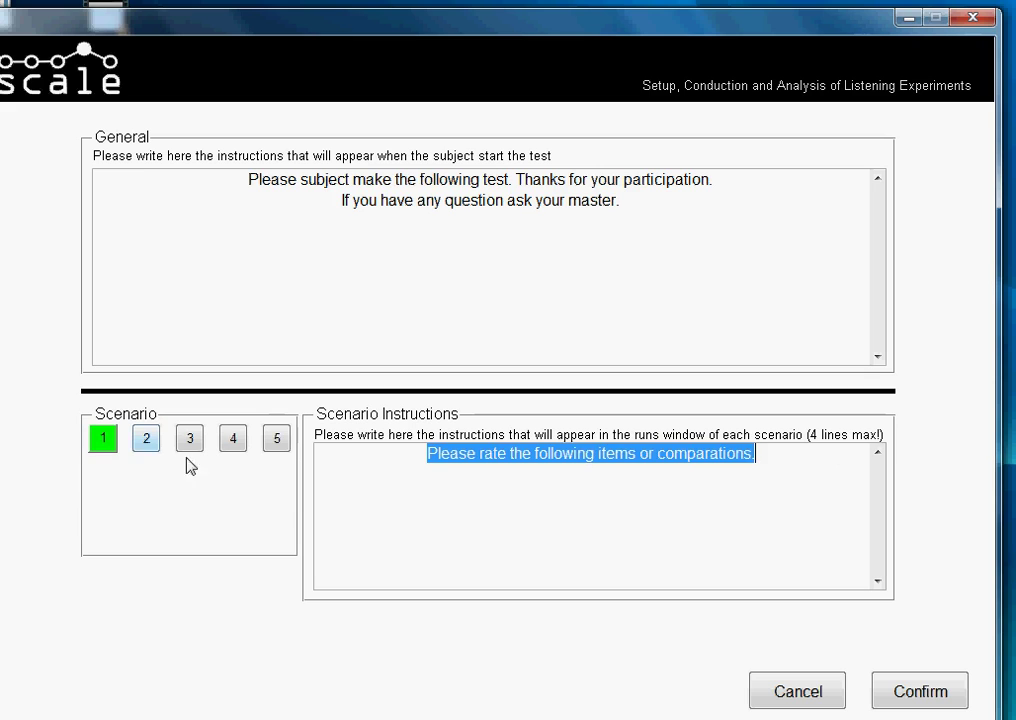
Paste the same instruction line into scenarios 2, 3, 4 and 5.
click(146, 439)
click(587, 467)
key(ctrl+v)
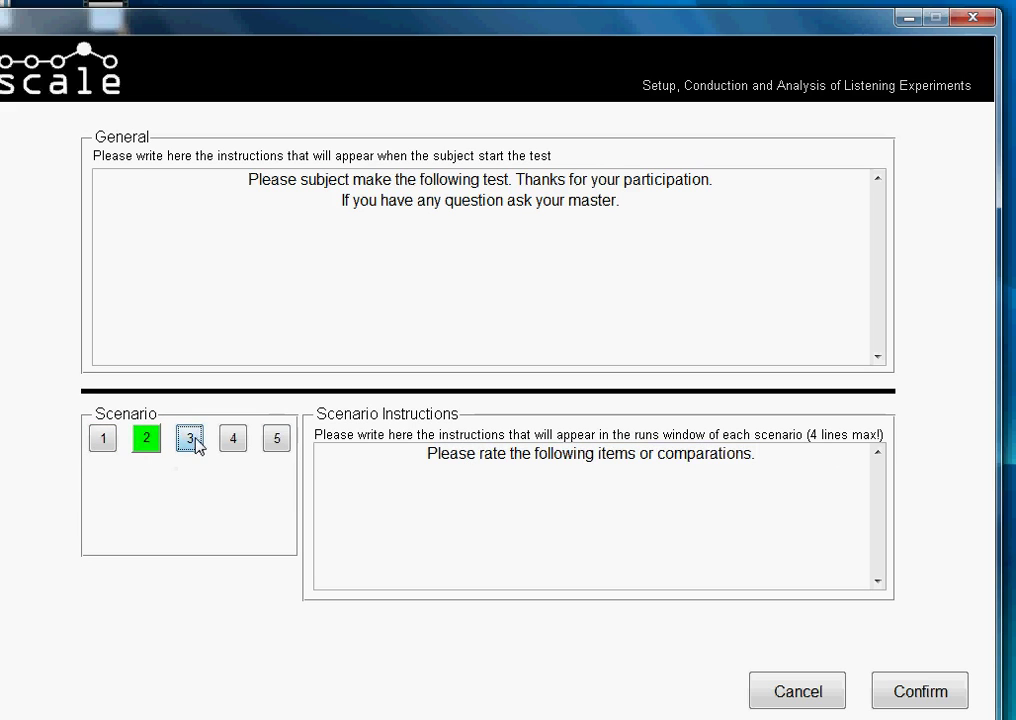
click(190, 439)
click(619, 477)
key(ctrl+v)
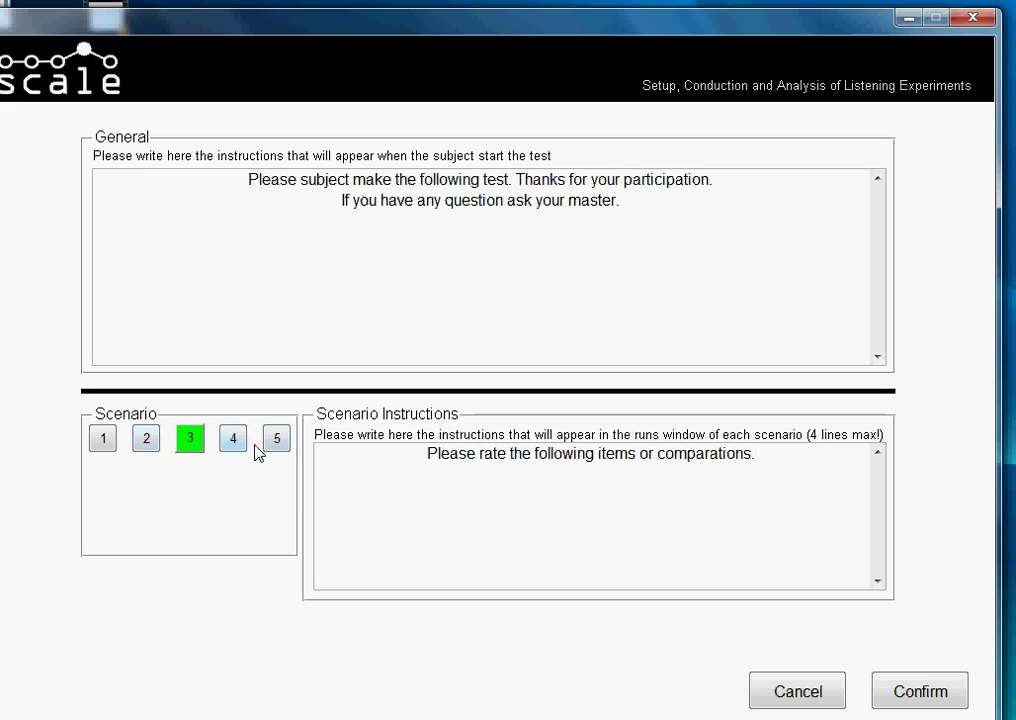
click(236, 446)
click(423, 469)
key(ctrl+v)
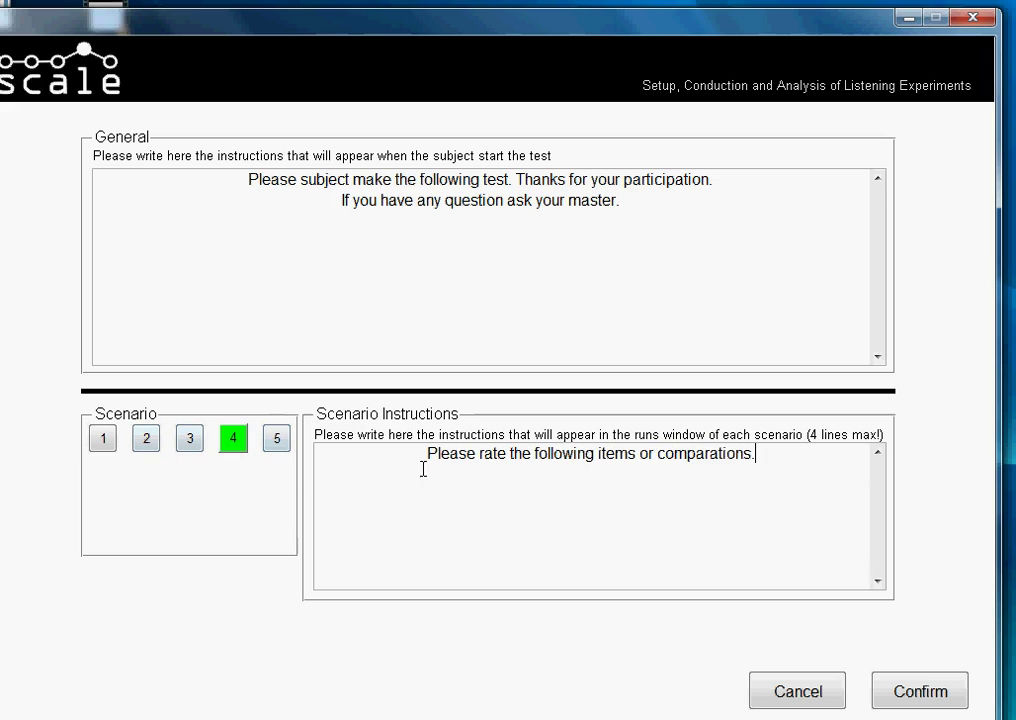
click(277, 446)
key(ctrl+v)
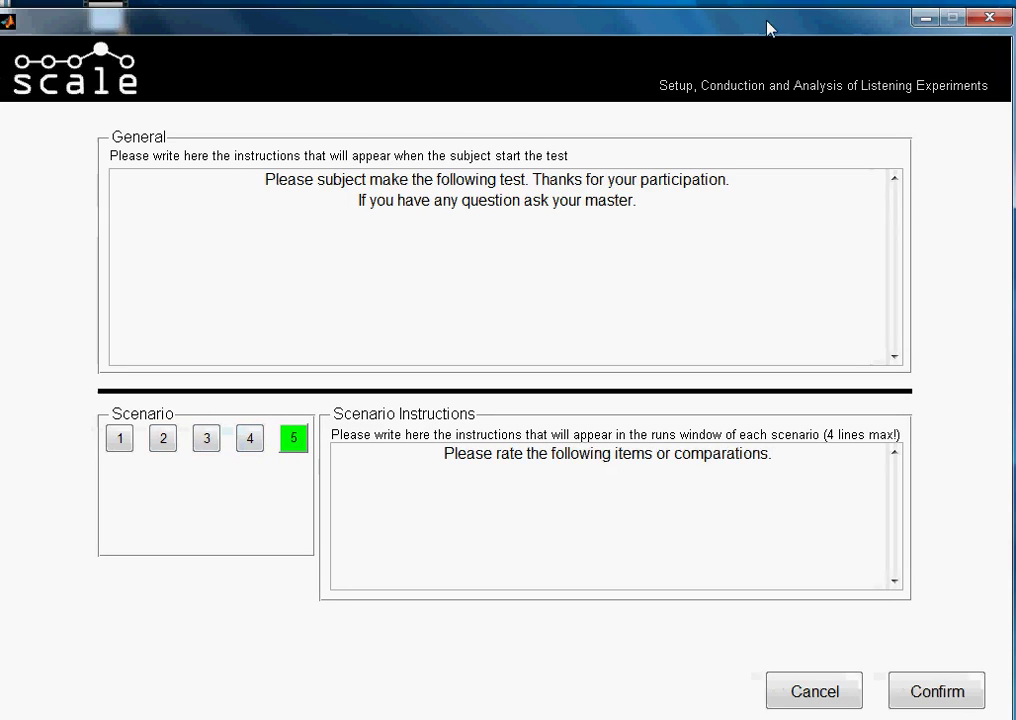
Confirm the scenario instructions and enable repetitions with "3 pro run" per run.
click(941, 686)
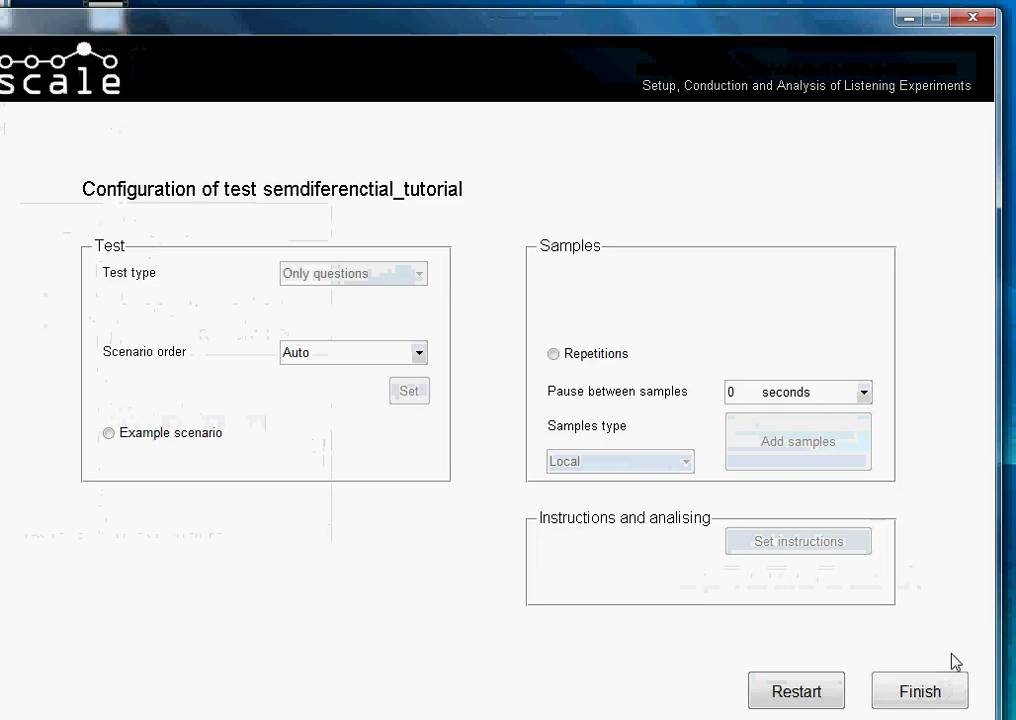
mouse_move(632, 36)
mouse_down()
mouse_move(642, 20)
mouse_move(651, 27)
mouse_up()
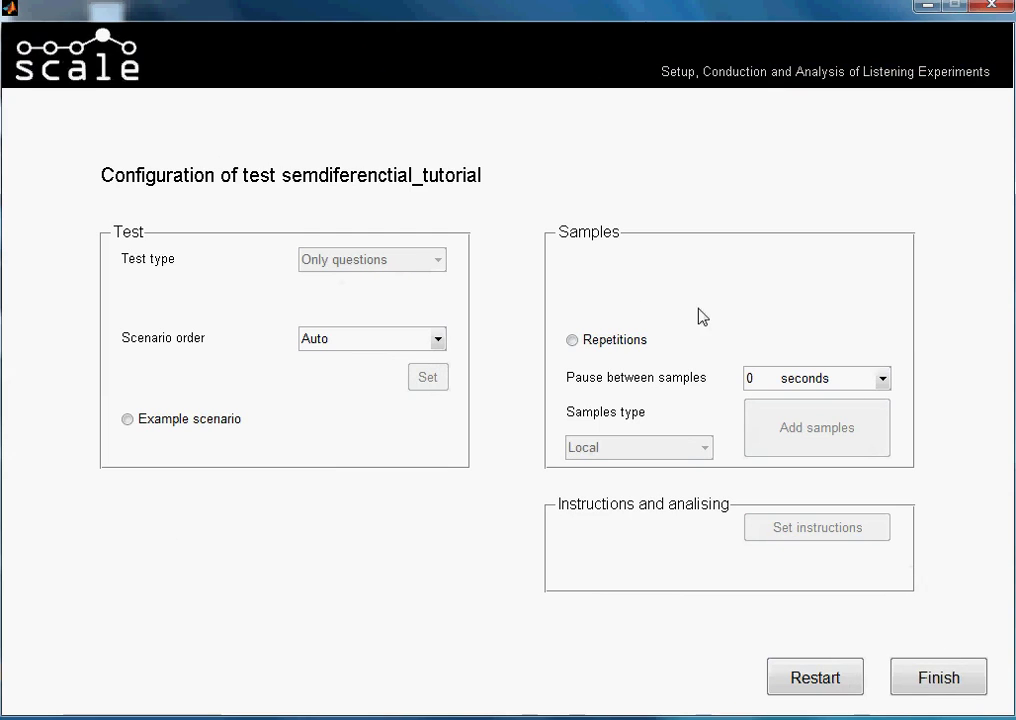
click(628, 345)
click(828, 343)
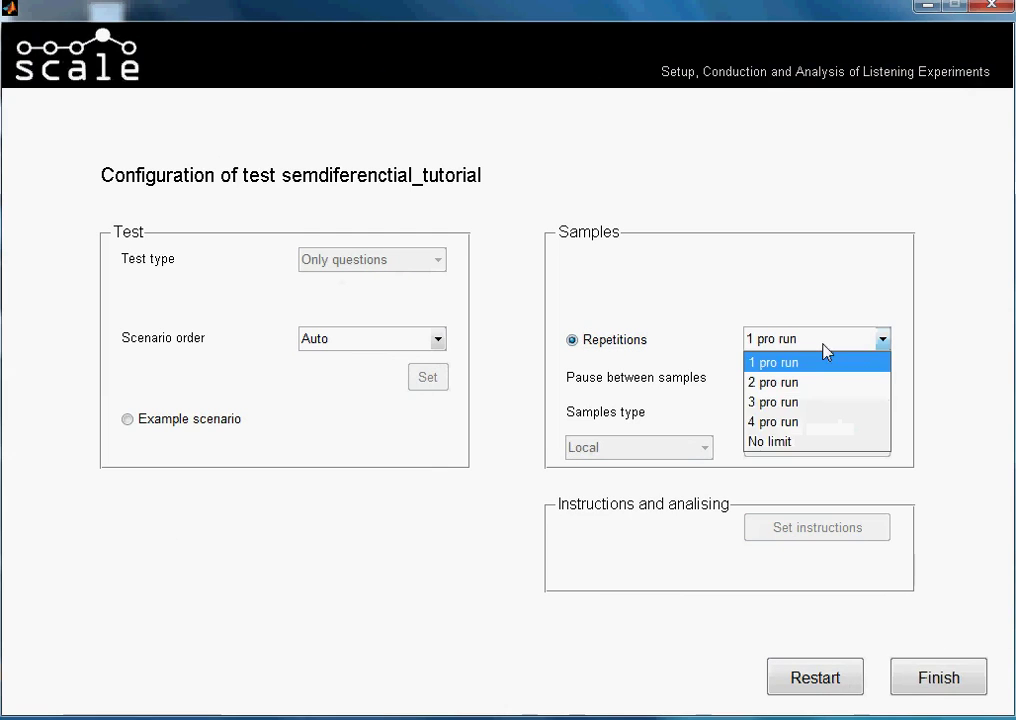
click(807, 400)
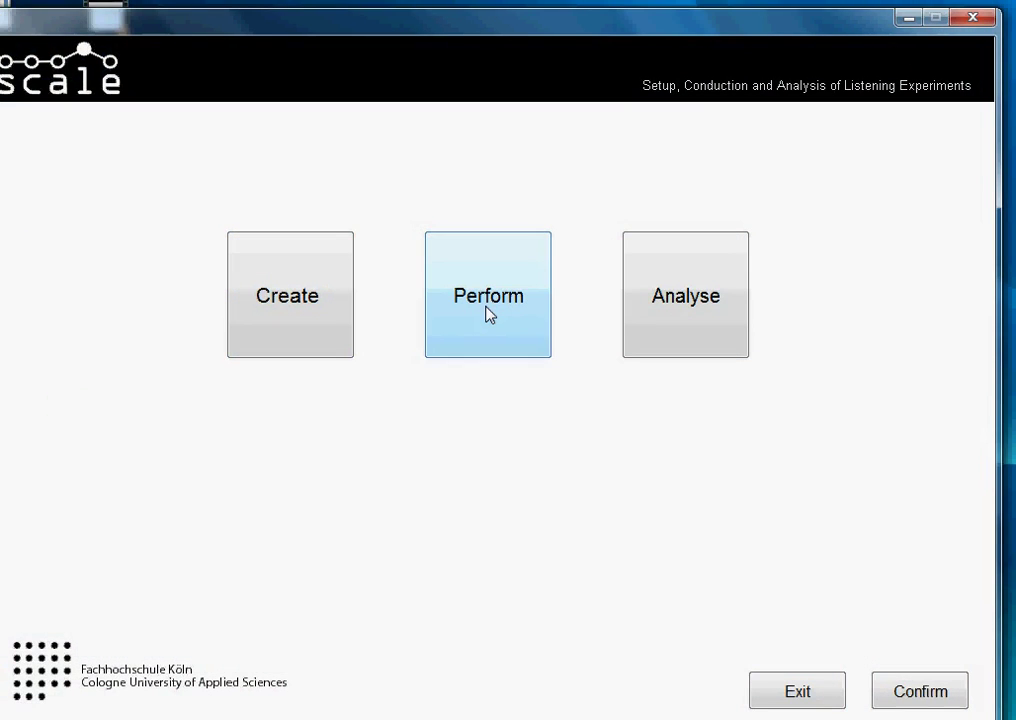
Switch to Perform mode and pick semdiferenctial_tutorial from the 'Select test to Perform' list.
click(488, 312)
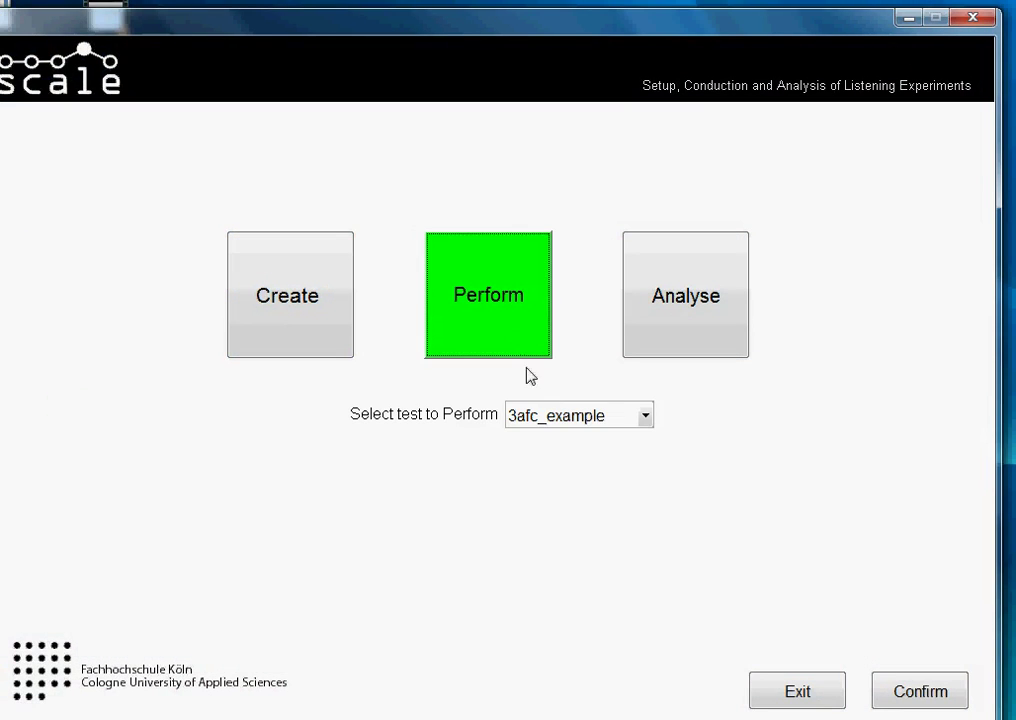
click(569, 424)
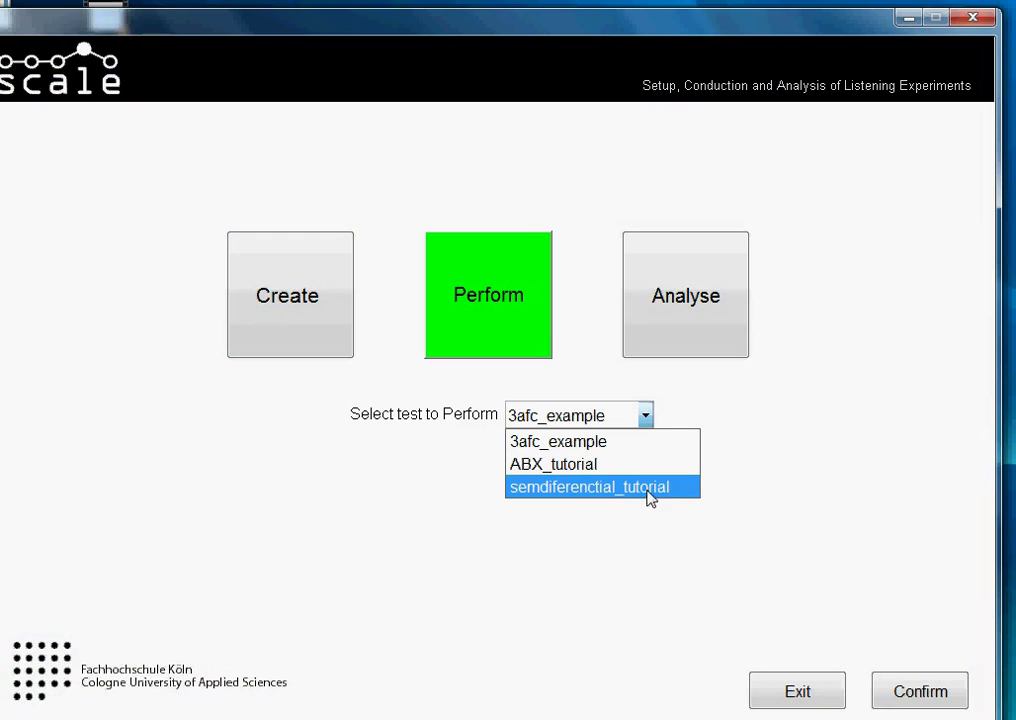
click(613, 519)
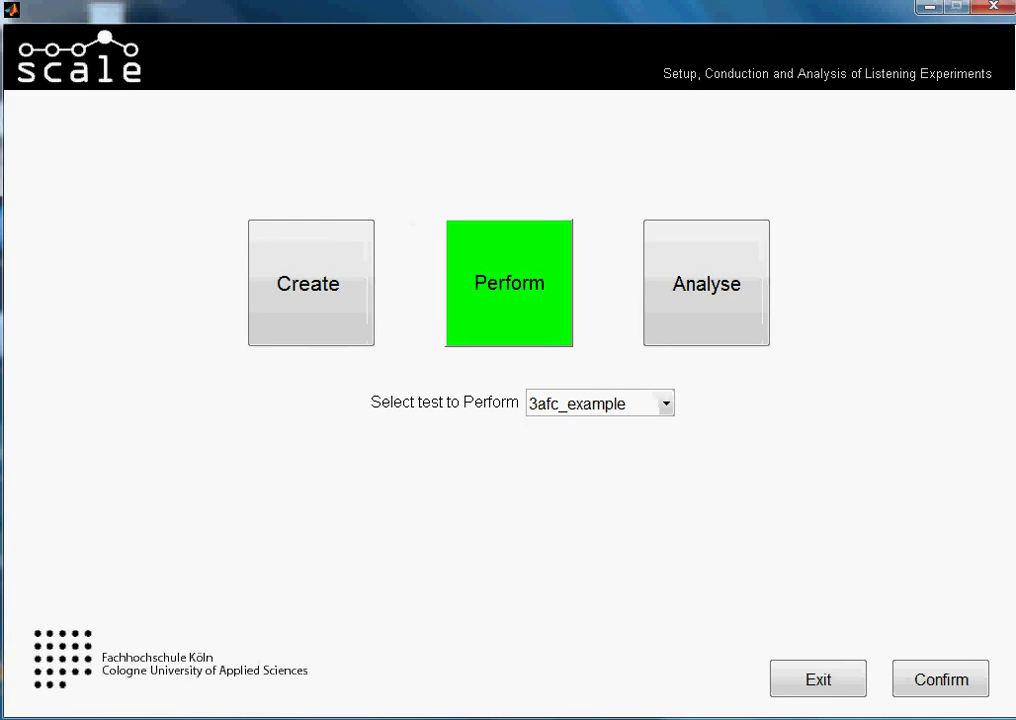
mouse_move(1013, 210)
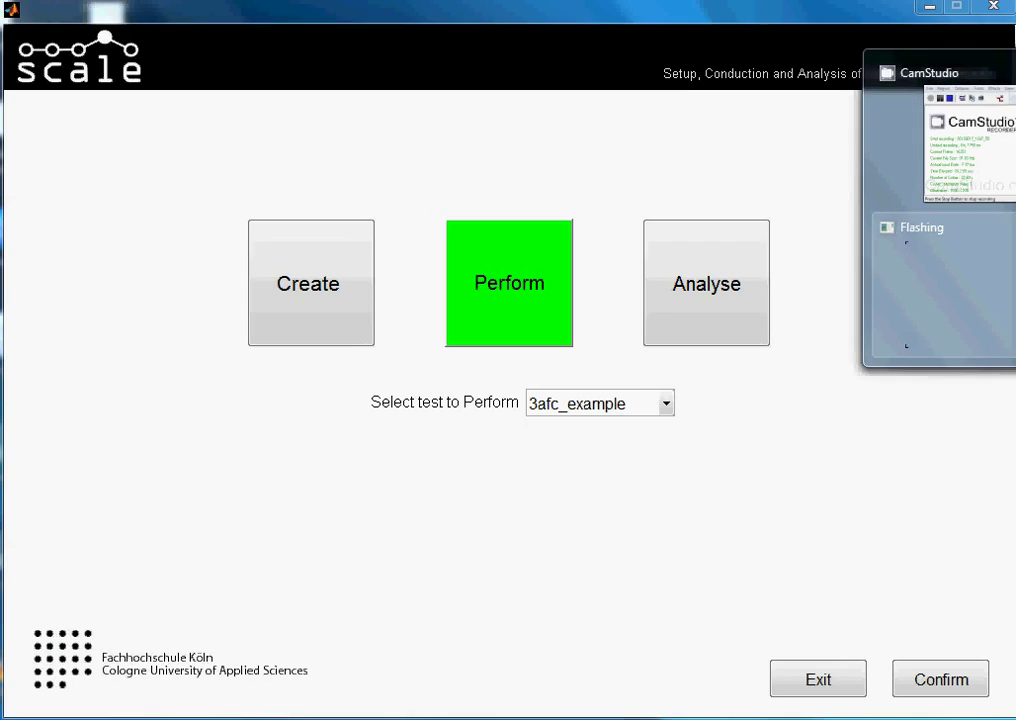